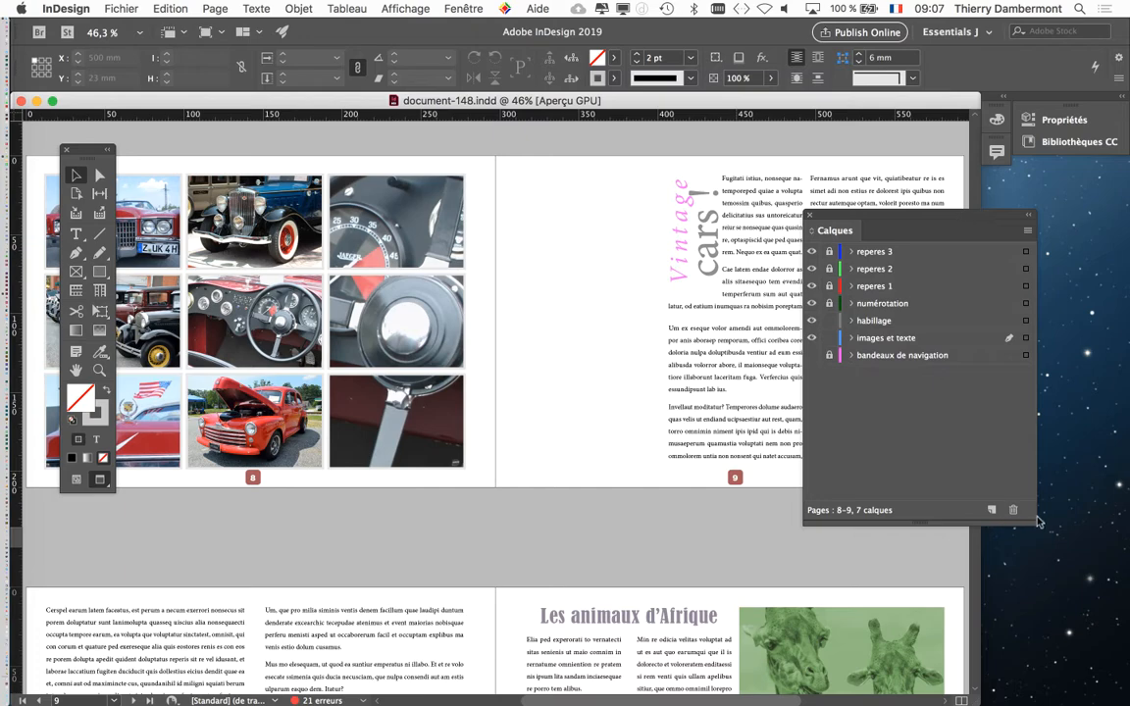
Step: Create a new layer named "fond de page", keeping its Cyan colour and default options
left_click_drag(1035, 525, 1042, 421)
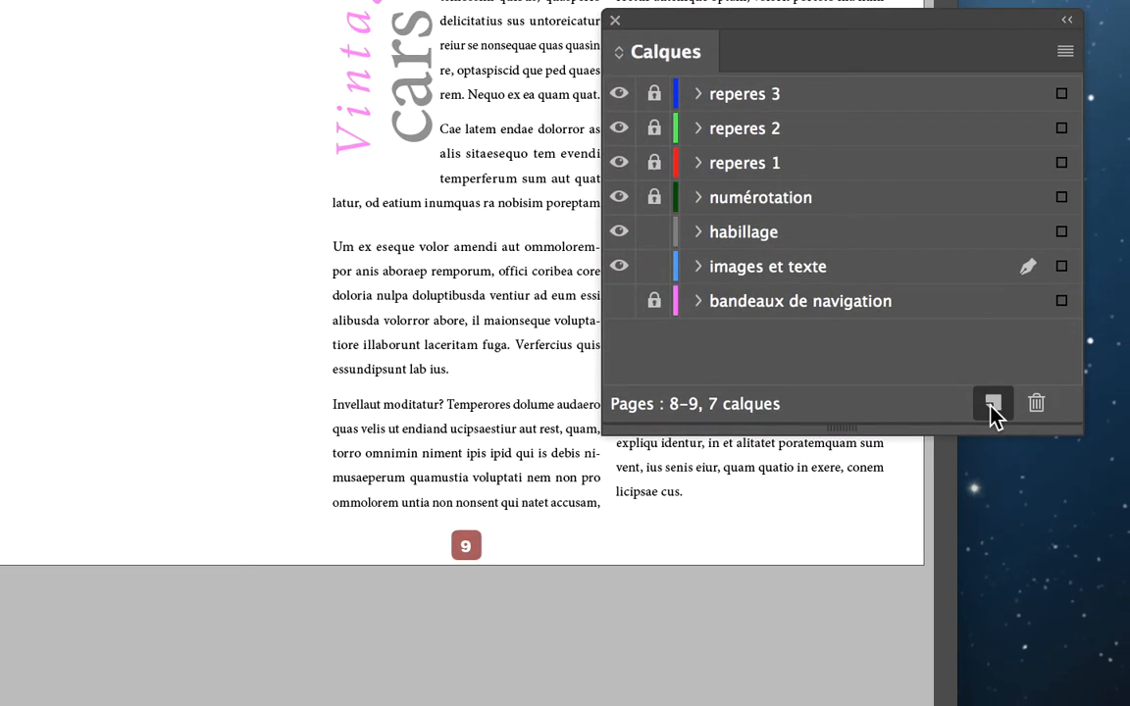
left_click(993, 404)
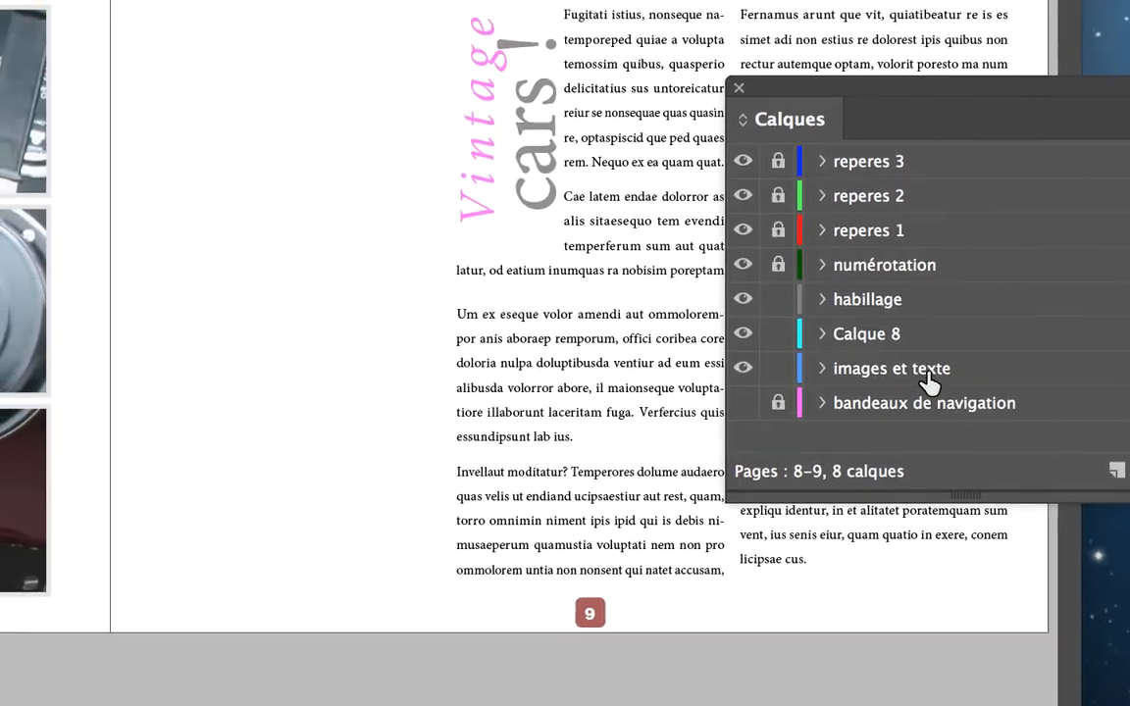
double_click(889, 342)
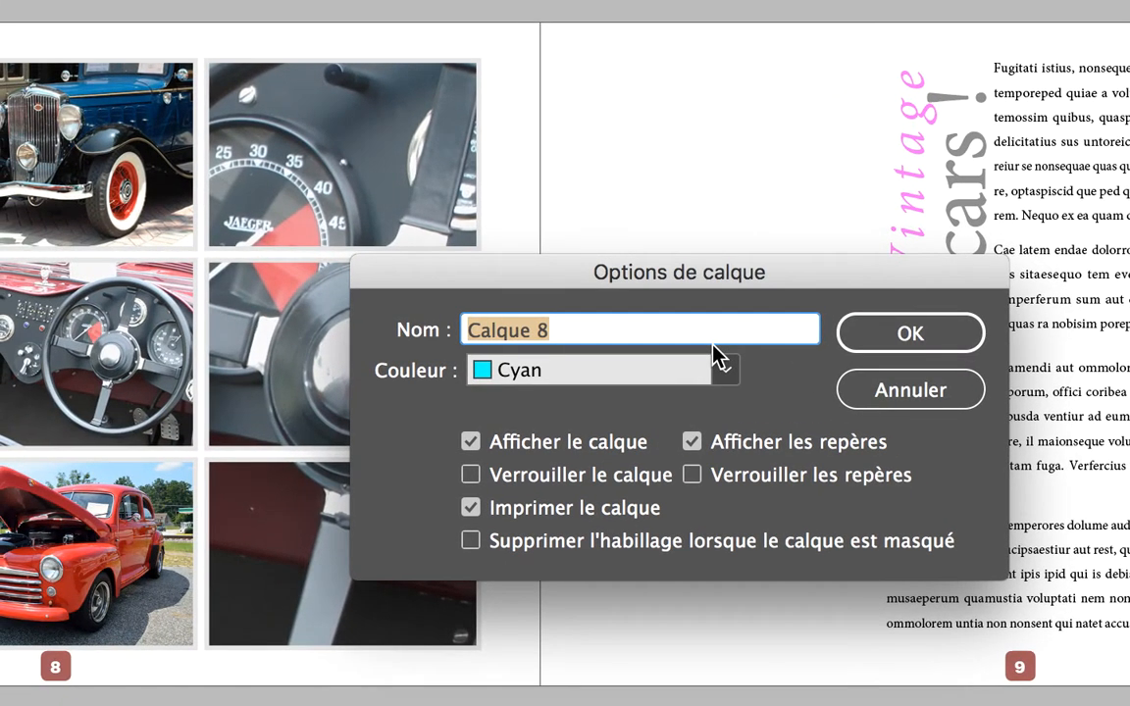
type("fond de page")
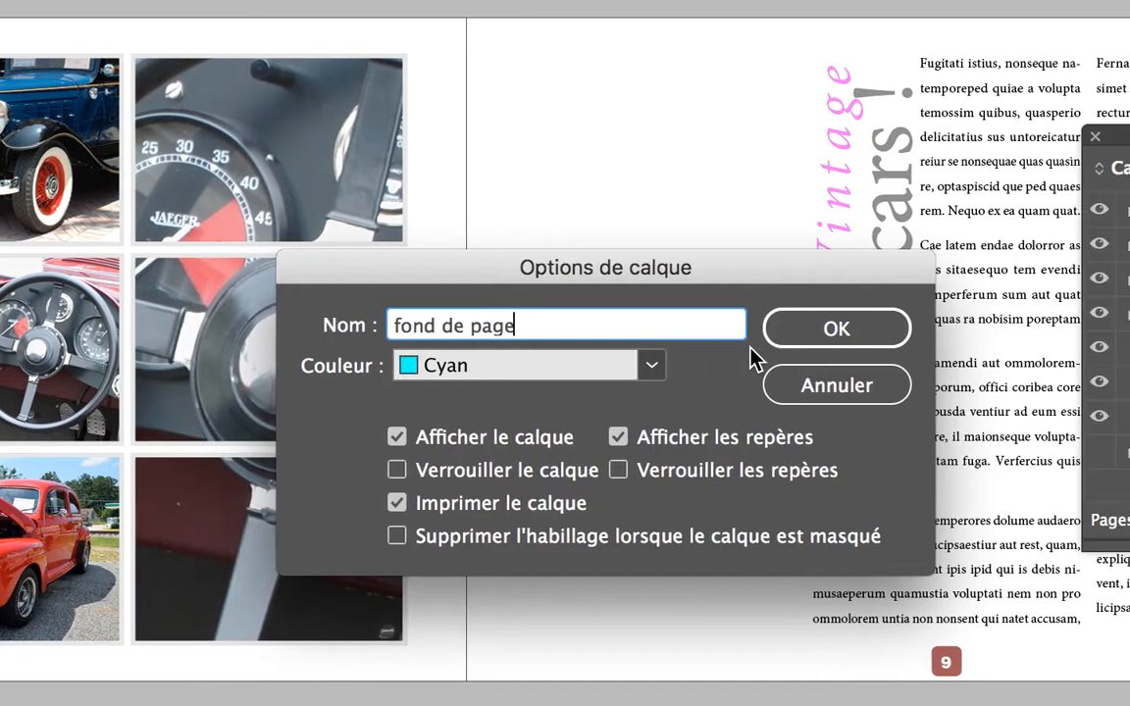
left_click(892, 328)
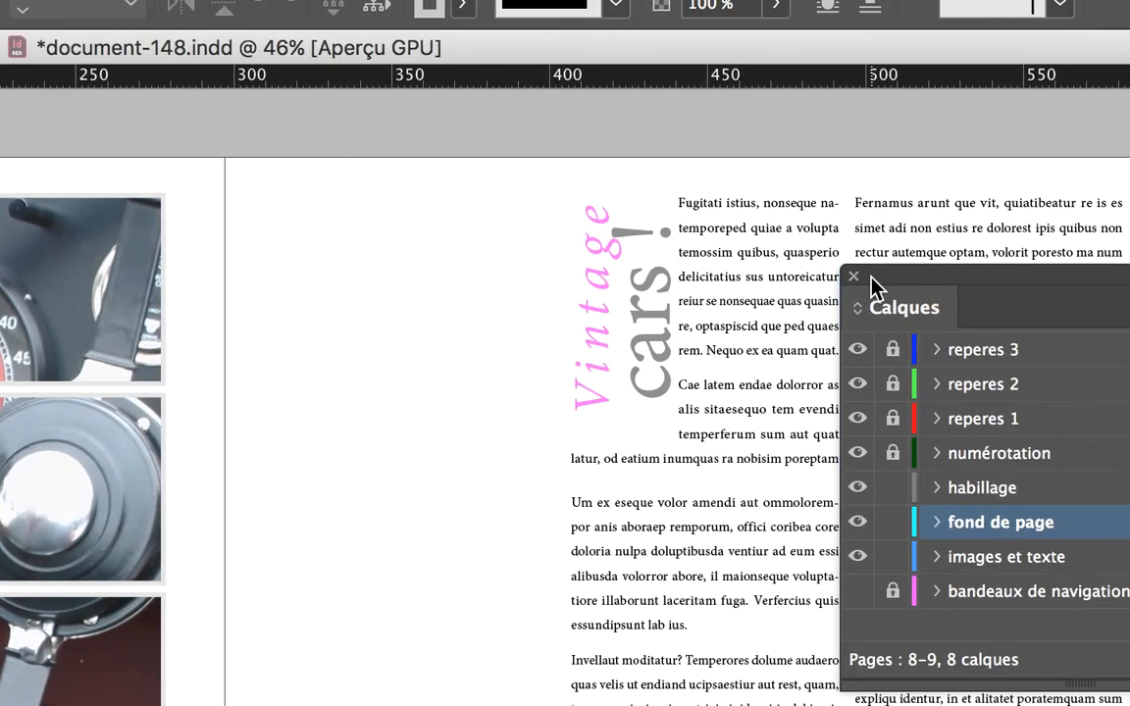
Step: Move the "fond de page" layer to the end of the layer stack, below "bandeaux de navigation"
left_click_drag(871, 276, 265, 160)
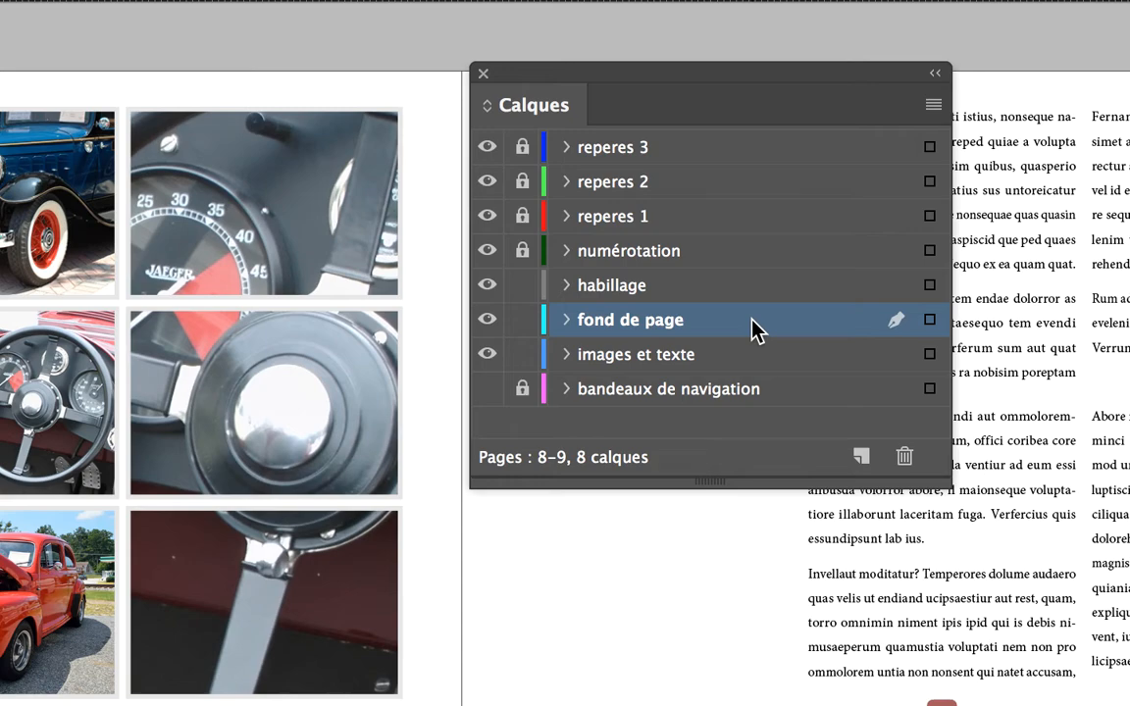
left_click_drag(754, 328, 754, 404)
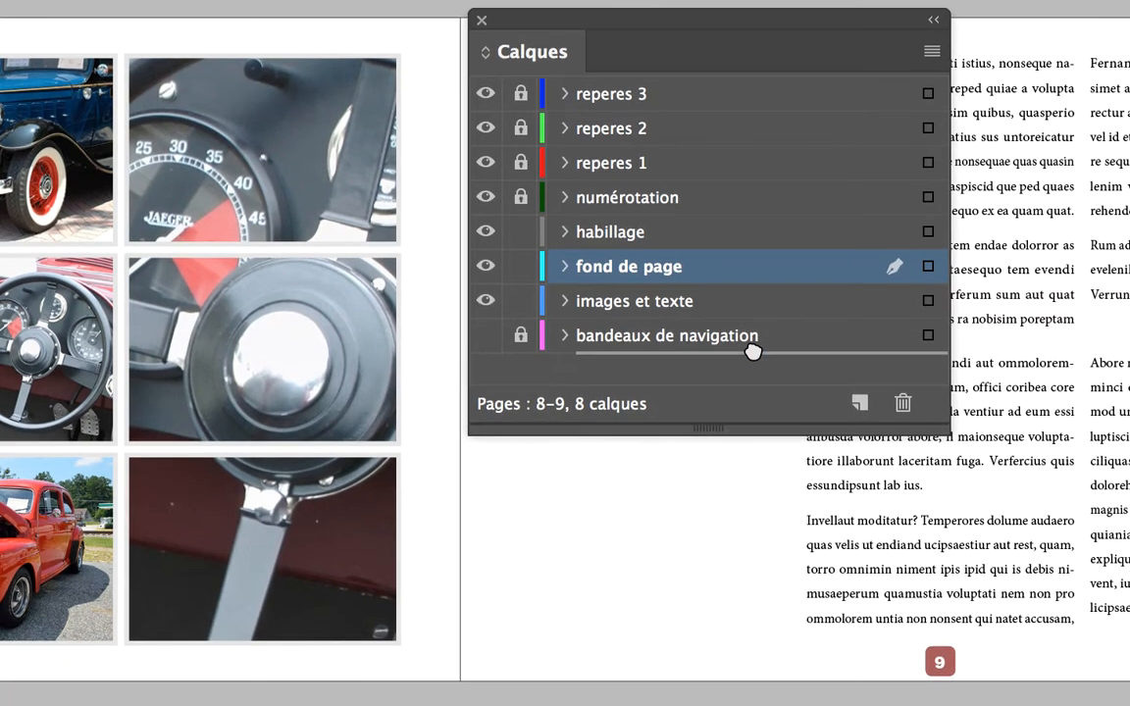
left_click_drag(752, 351, 756, 358)
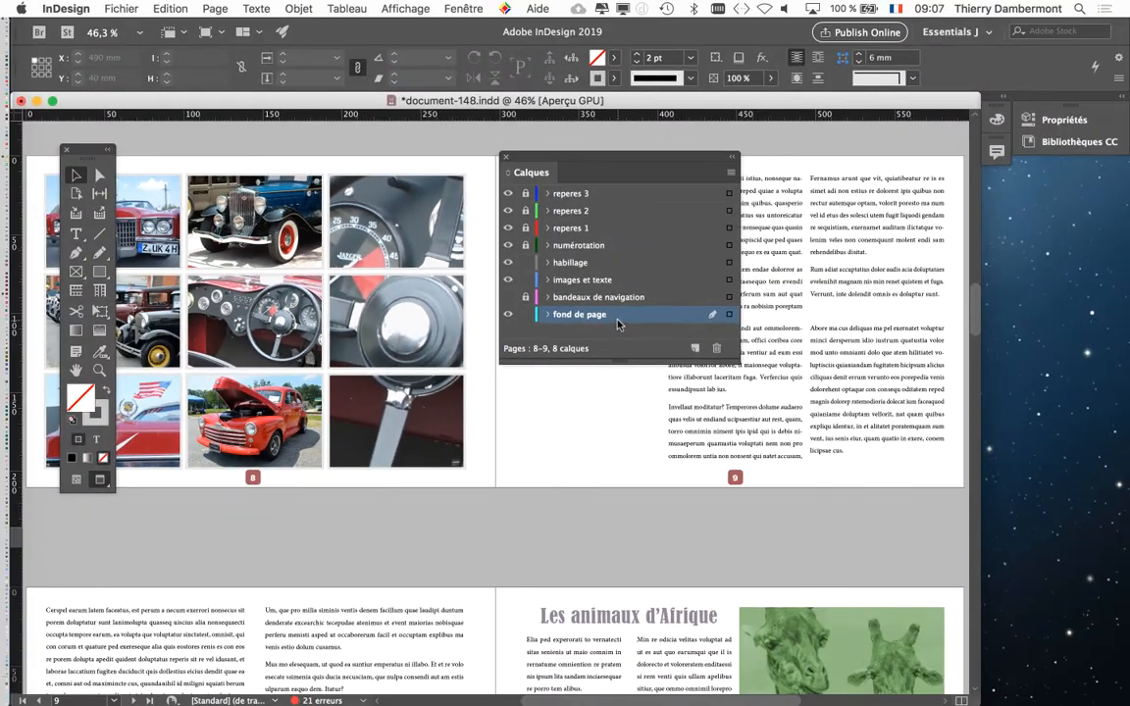
left_click_drag(641, 162, 969, 214)
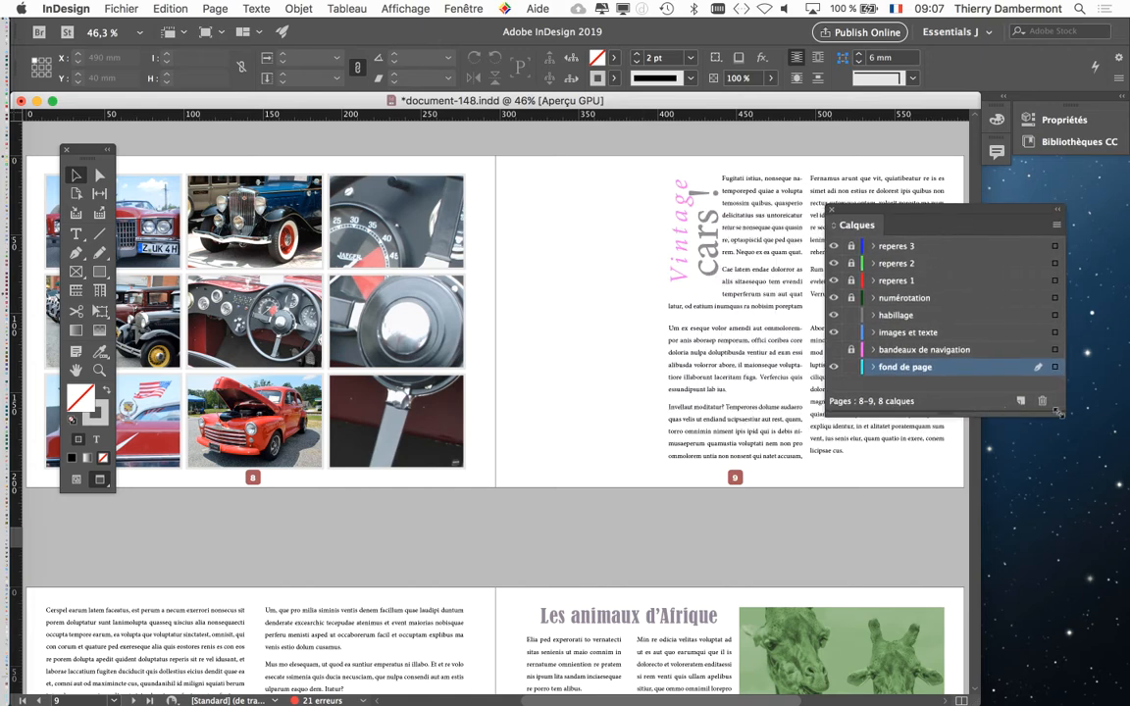
Step: Lock the "images et texte" and "habillage" layers so that only "fond de page" stays editable
left_click_drag(1060, 416, 1063, 454)
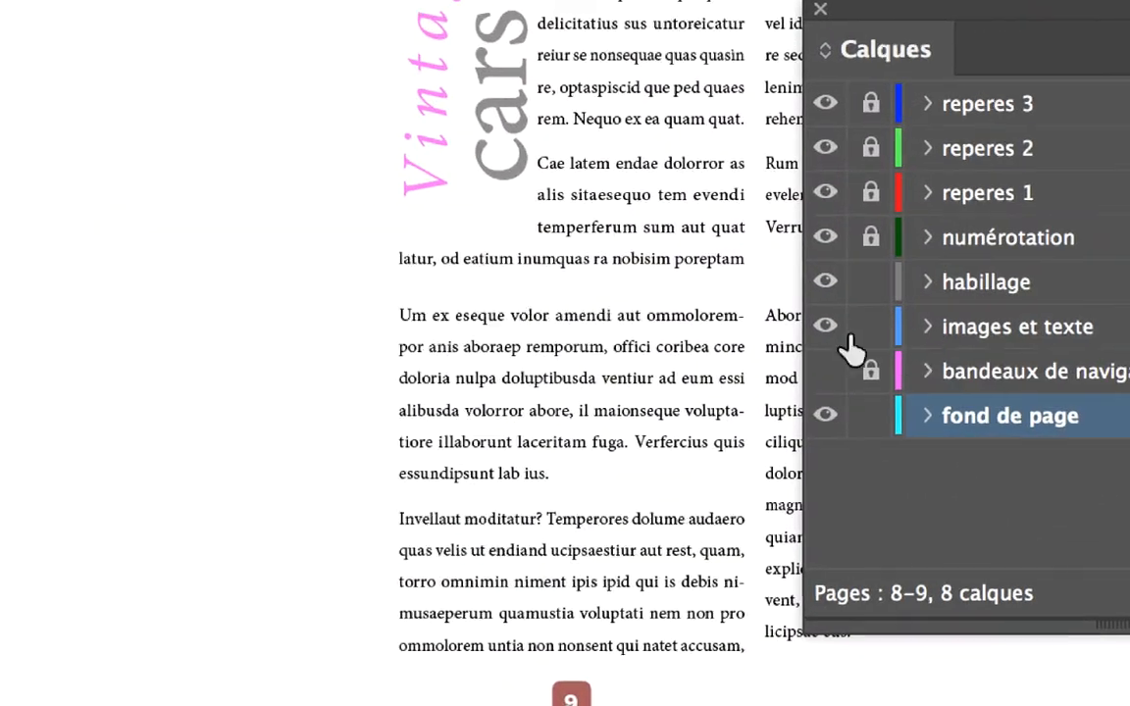
left_click(866, 342)
left_click(866, 297)
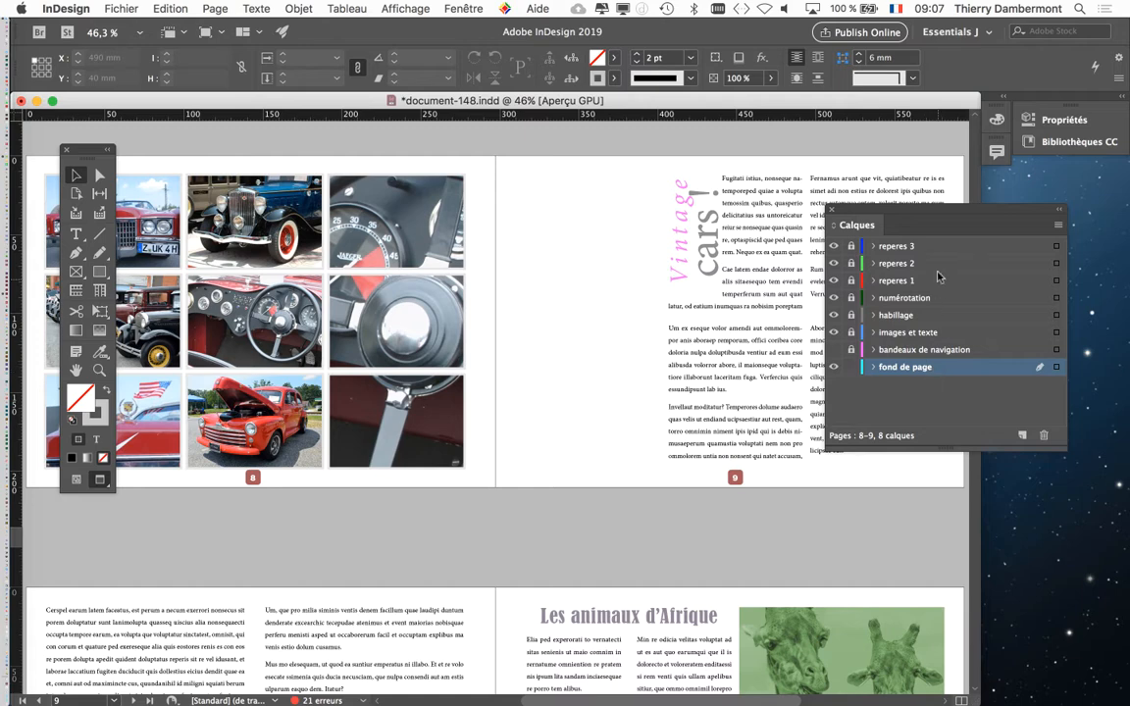
left_click_drag(895, 215, 935, 229)
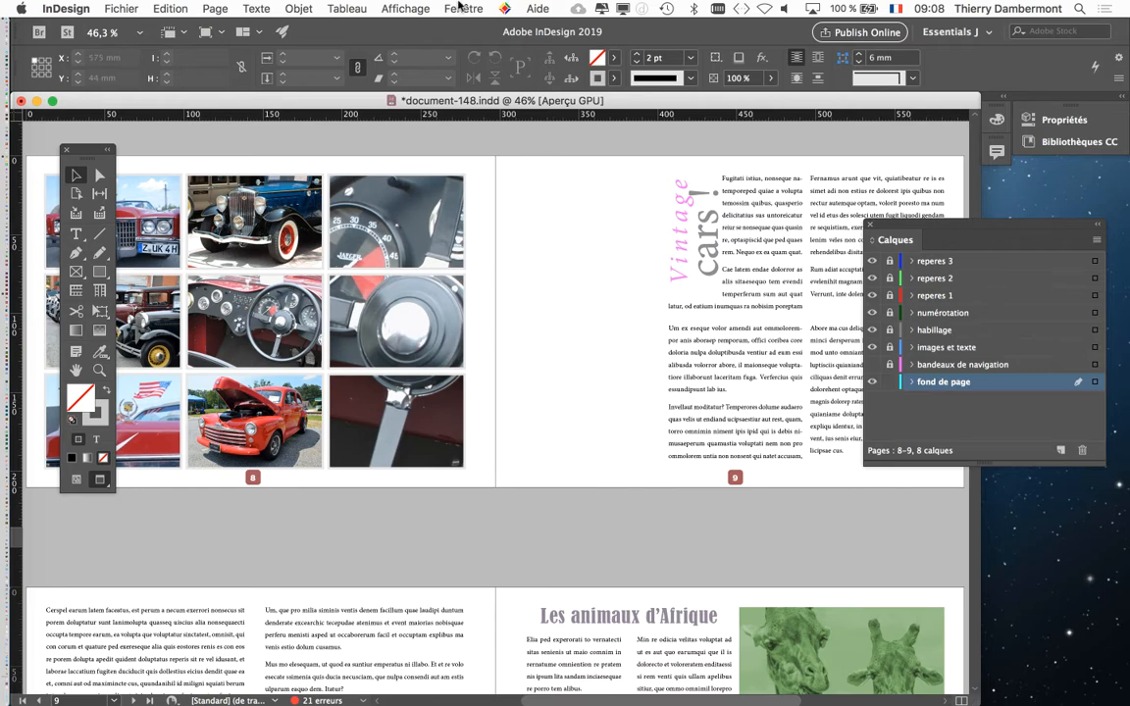
Step: Display the document's page overview with all master spreads listed and open the A-Master spread for editing
left_click(461, 8)
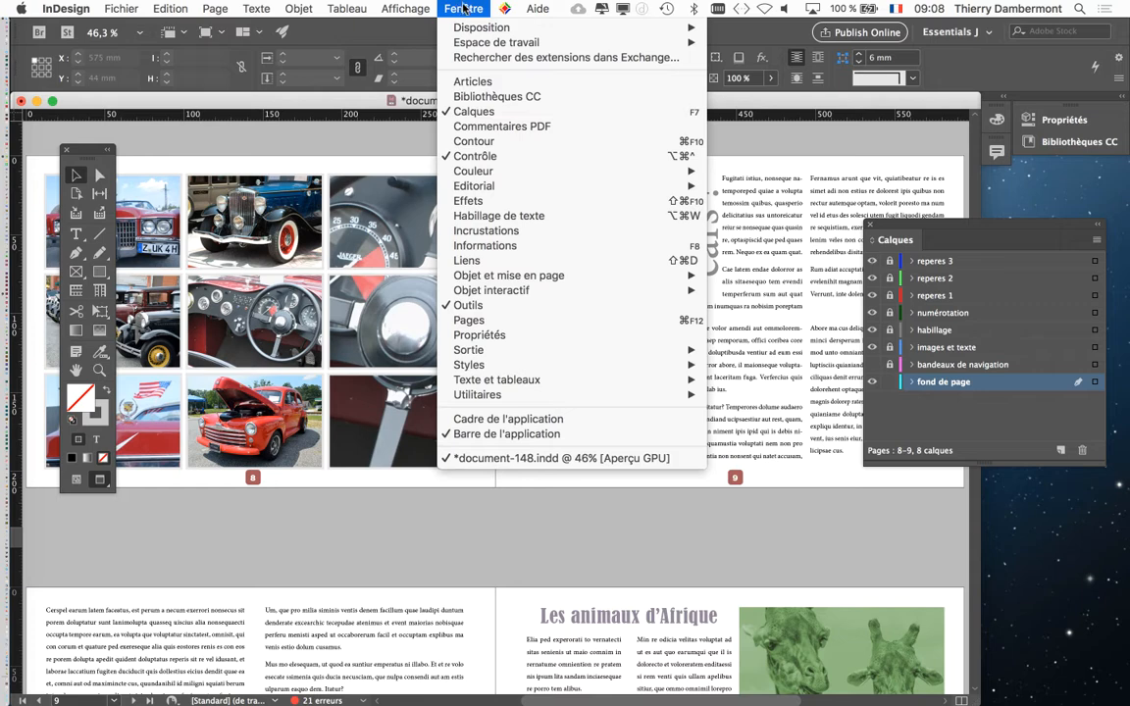
left_click(507, 321)
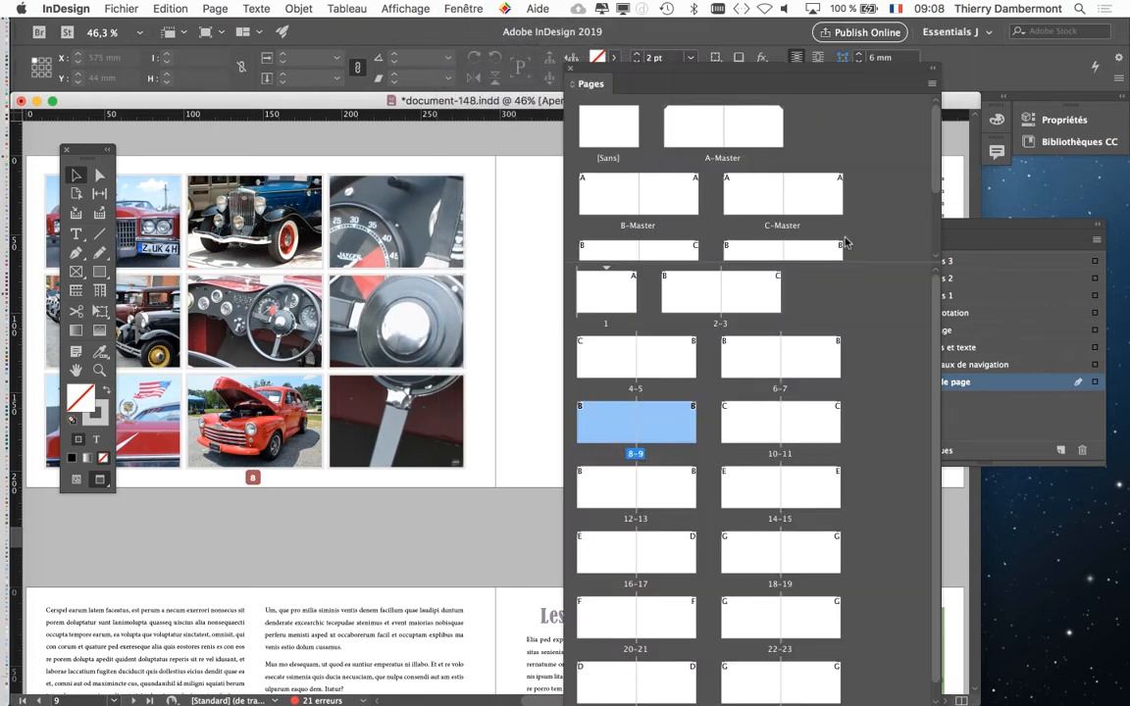
left_click_drag(844, 289, 847, 396)
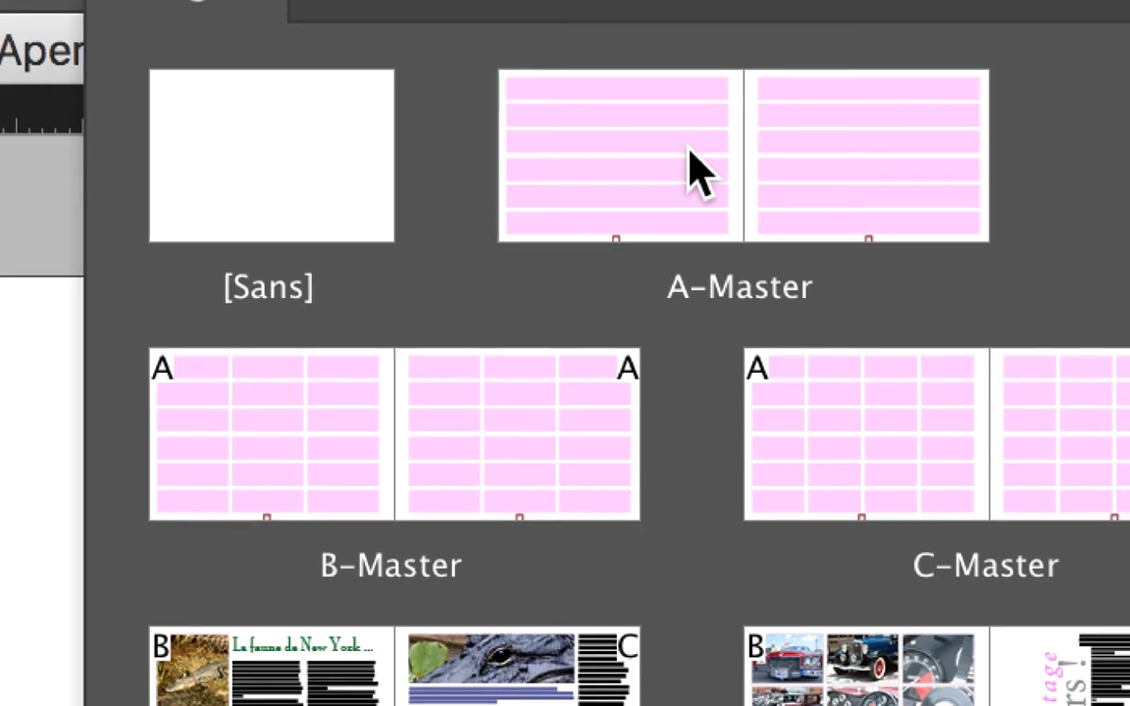
left_click(700, 173)
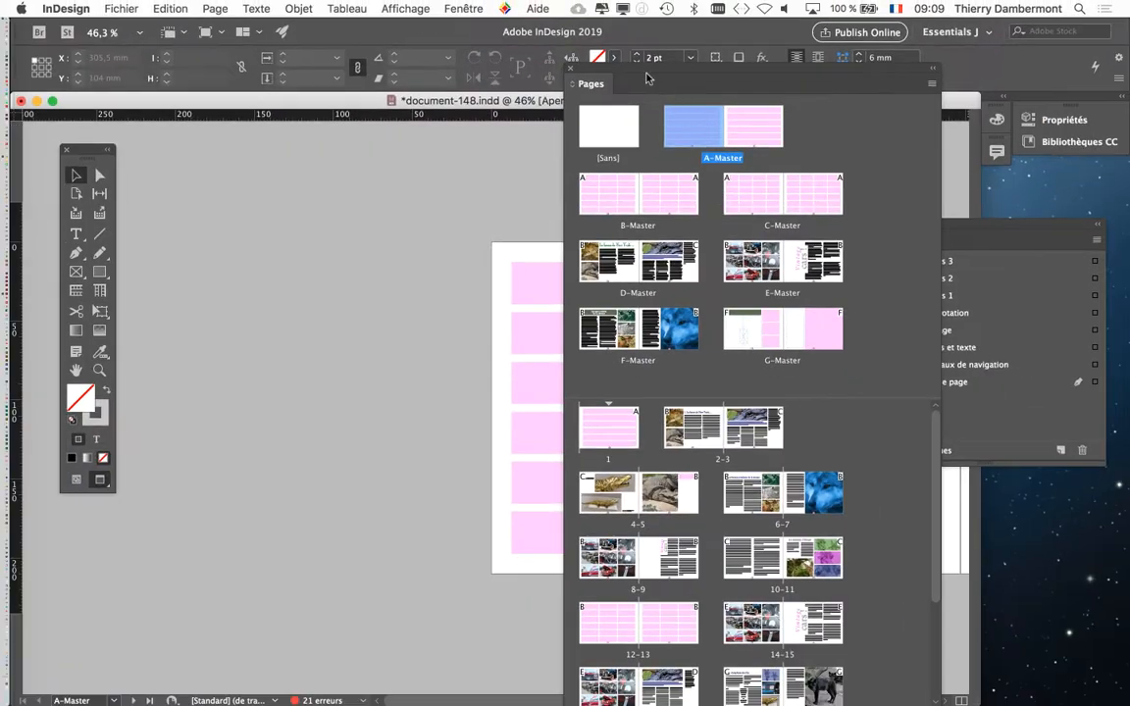
Step: Collapse the page overview out of the way and resize the document window to fit the full A-Master spread
left_click_drag(641, 68, 237, 162)
double_click(738, 85)
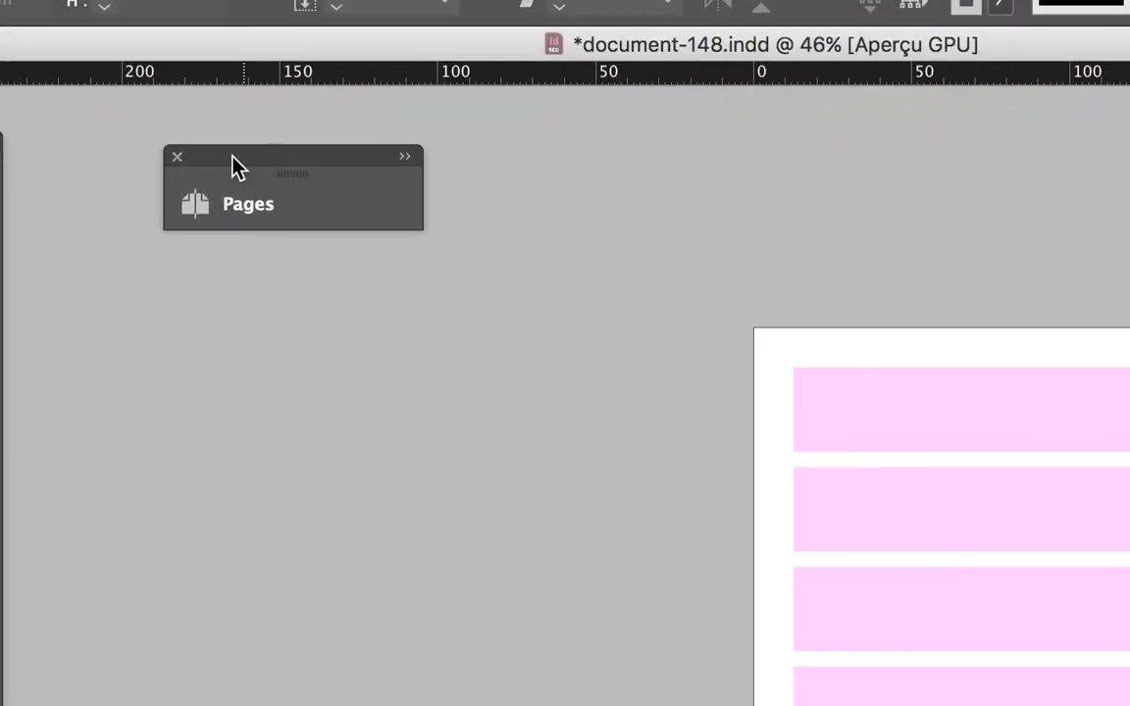
double_click(226, 155)
double_click(225, 154)
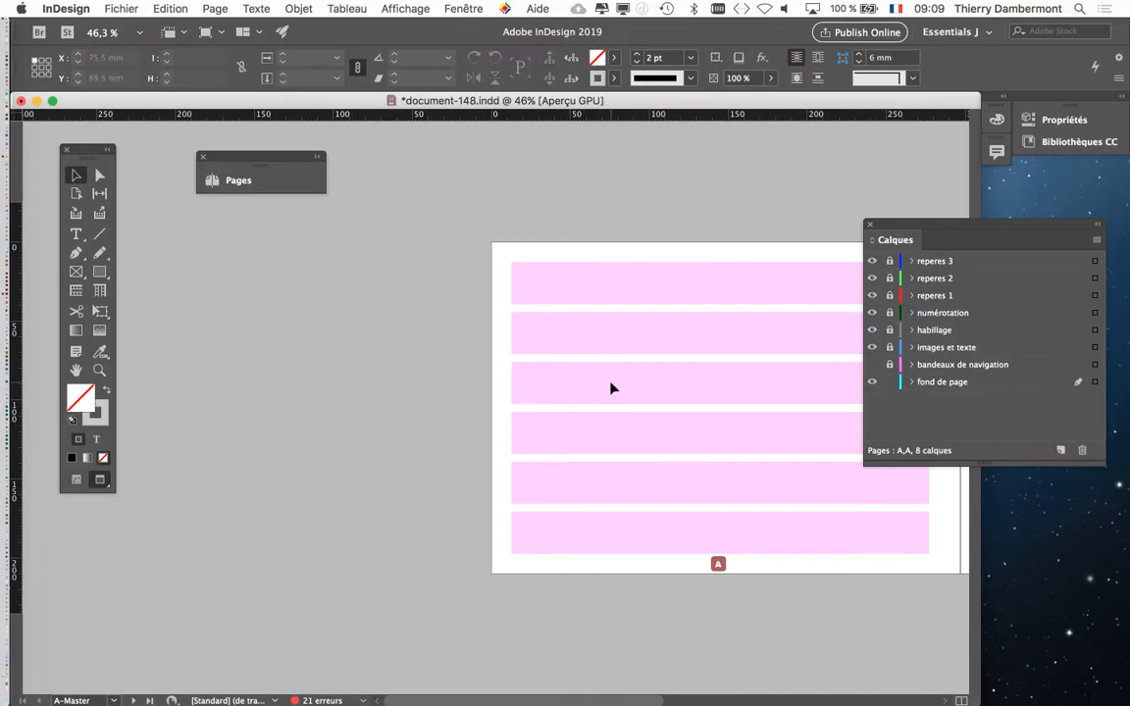
left_click_drag(680, 379, 279, 432)
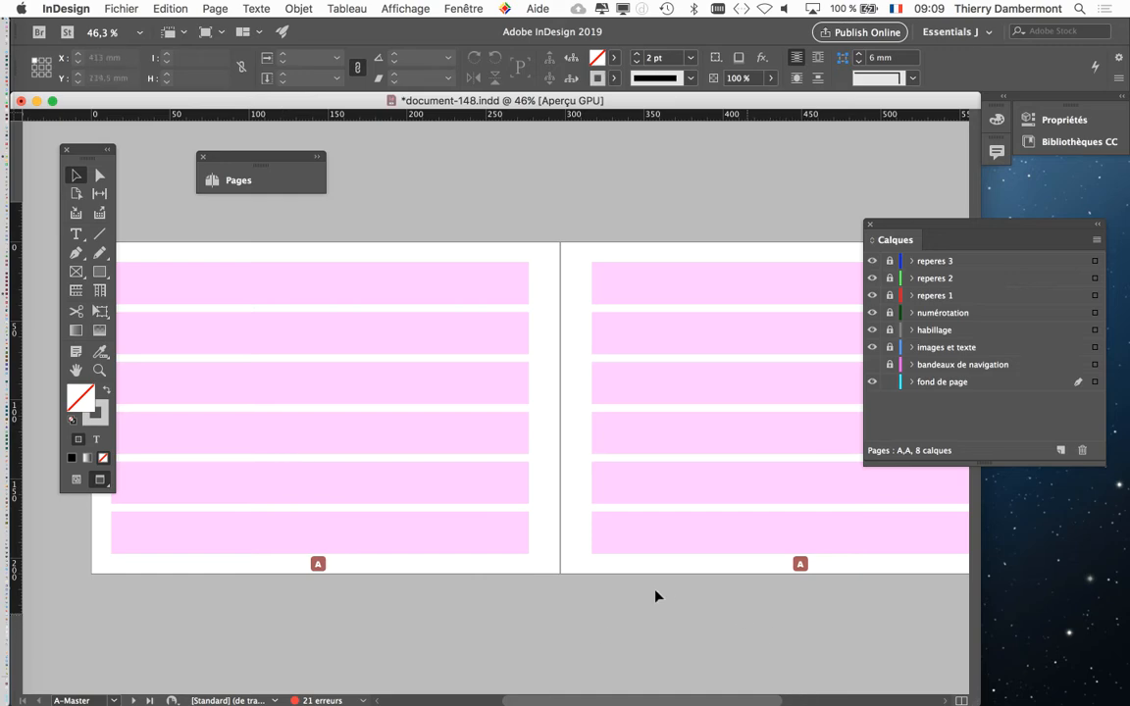
left_click_drag(965, 699, 1048, 571)
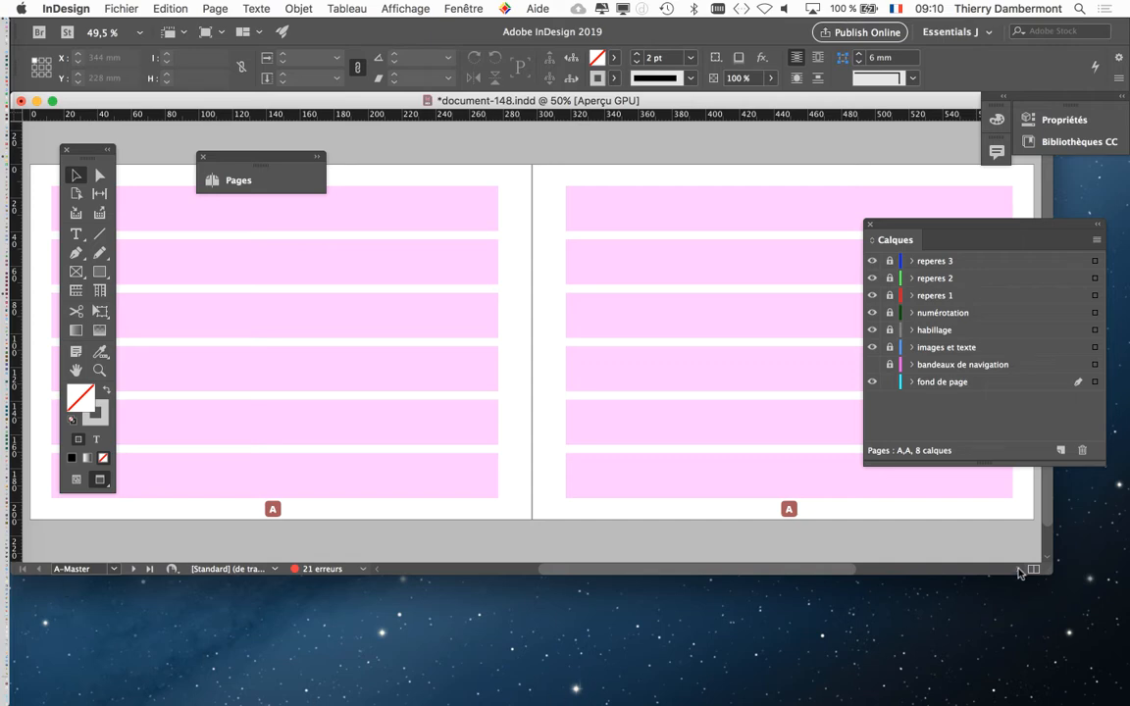
left_click_drag(1047, 573, 1042, 596)
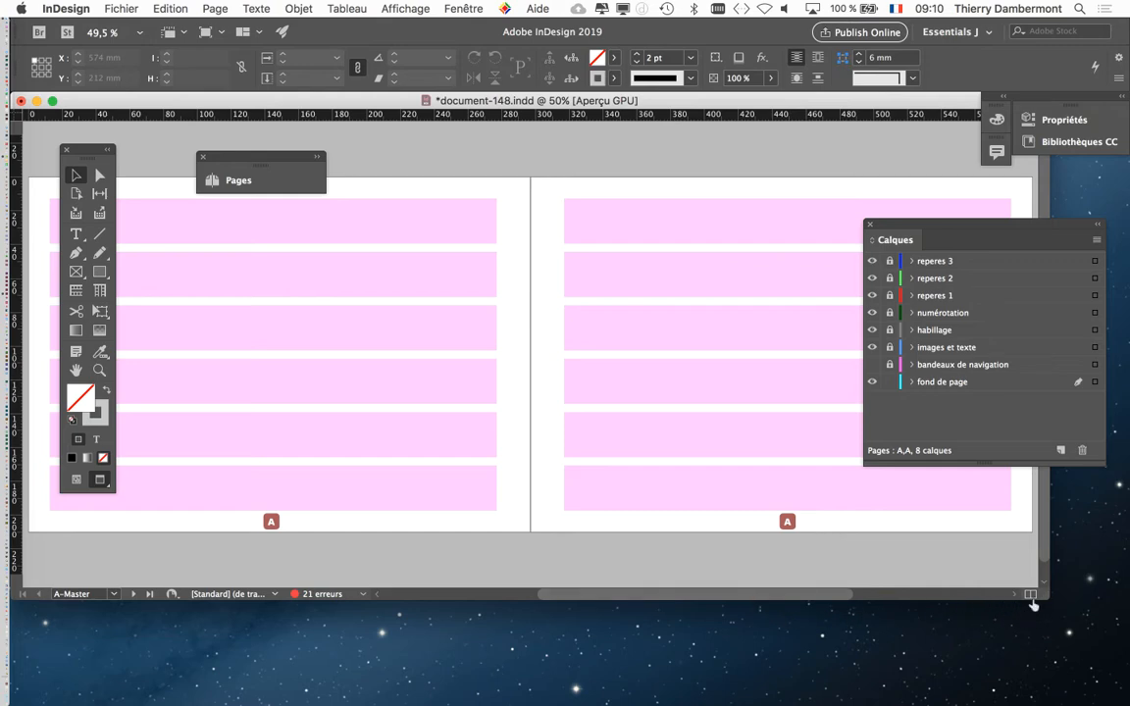
left_click_drag(1047, 598, 1040, 625)
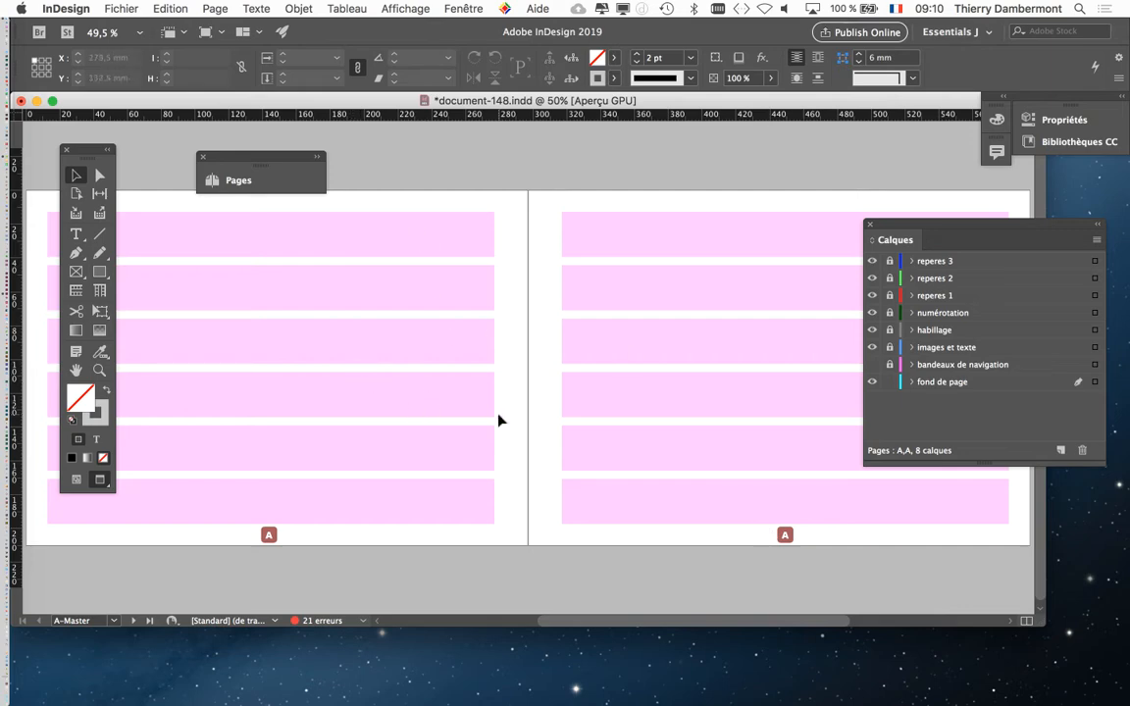
Step: Make "fond de page" the active layer and clear the space around the first page of the A-Master spread
left_click(467, 7)
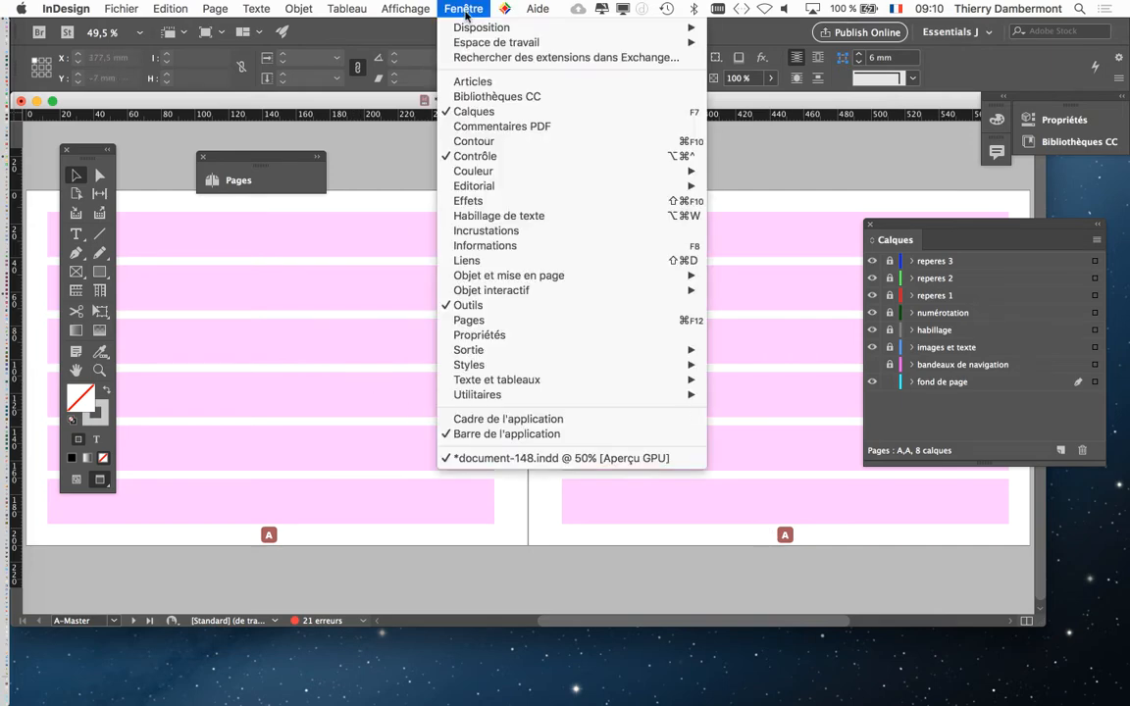
left_click(950, 397)
left_click_drag(938, 228, 877, 181)
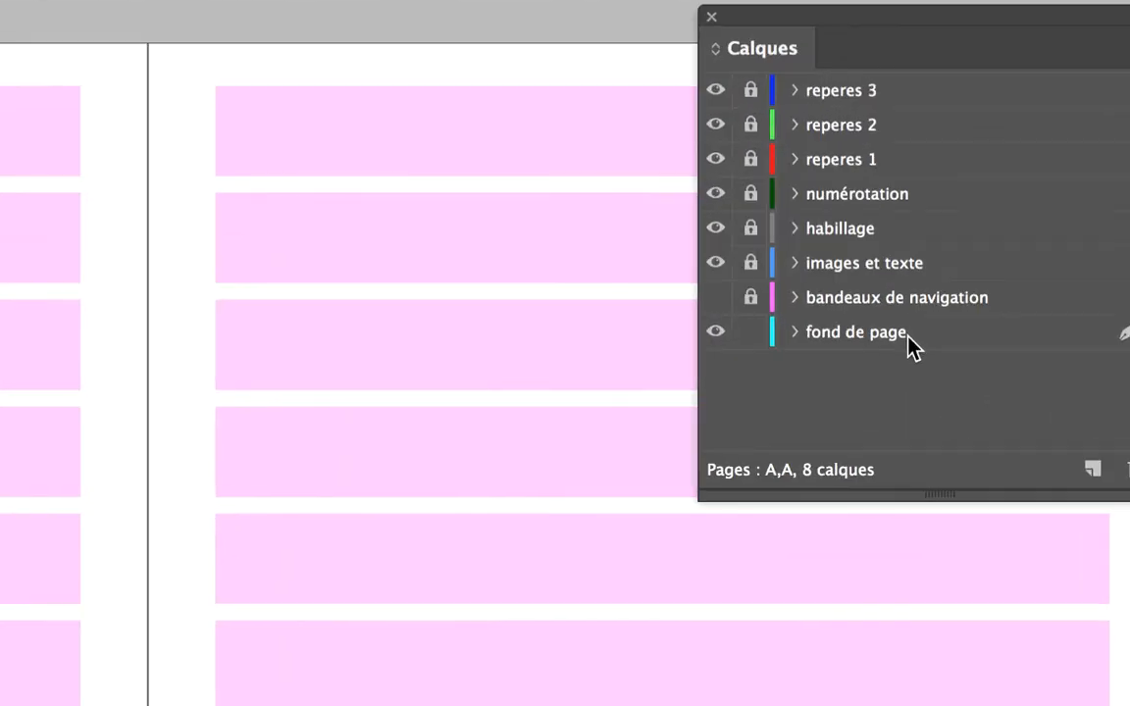
left_click(908, 337)
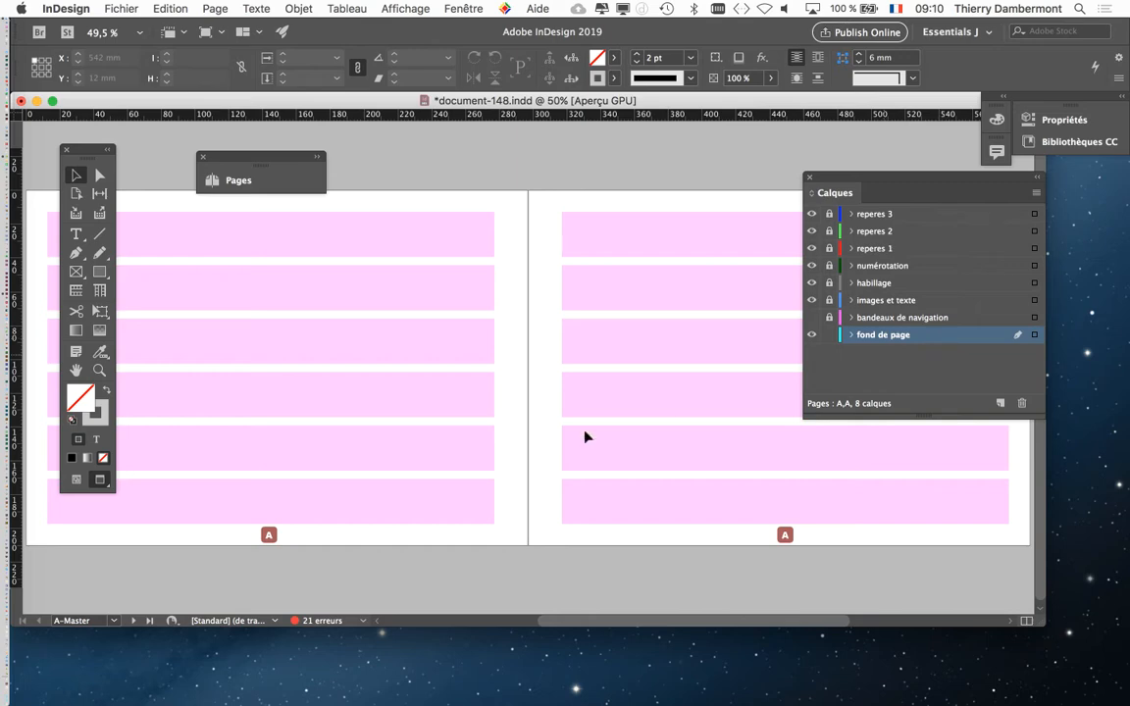
left_click_drag(413, 429, 531, 453)
left_click_drag(295, 157, 285, 130)
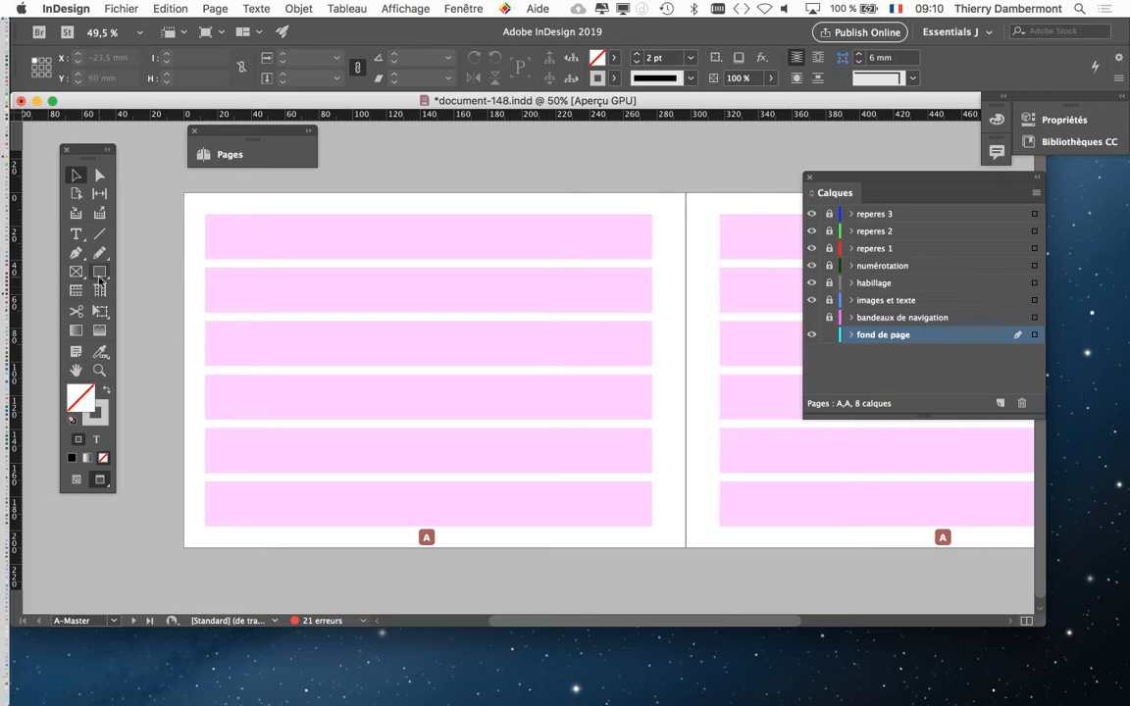
Step: Activate the Rectangle tool and set the default stroke to none
left_click(99, 271)
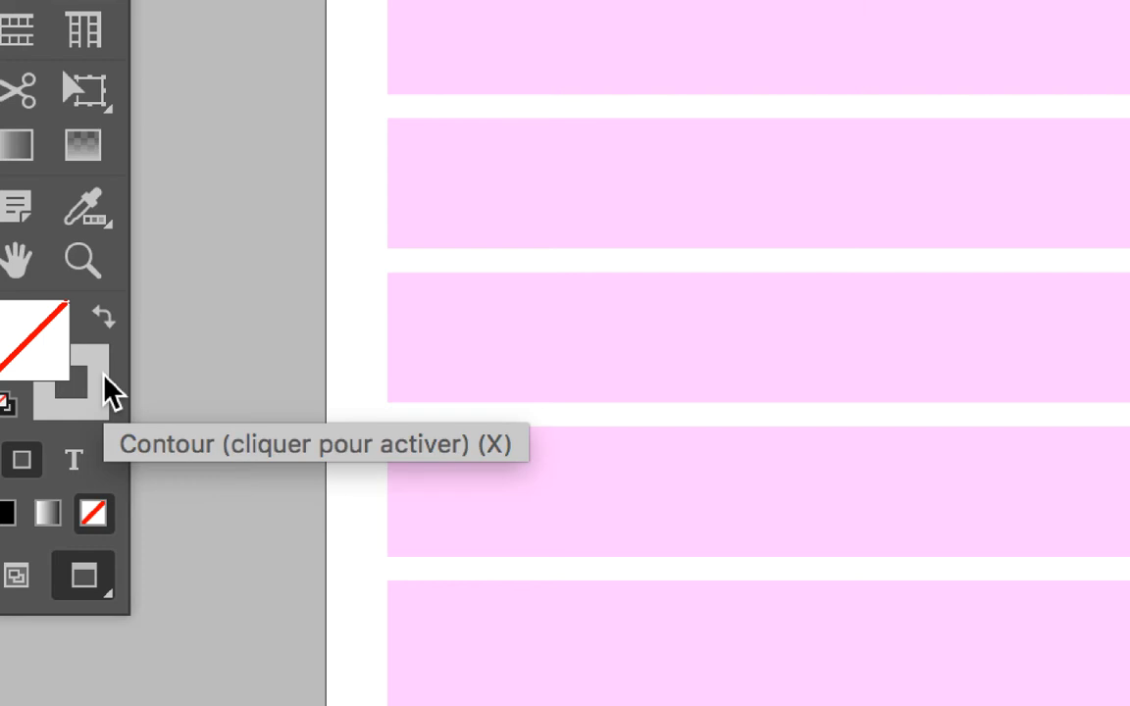
left_click(108, 392)
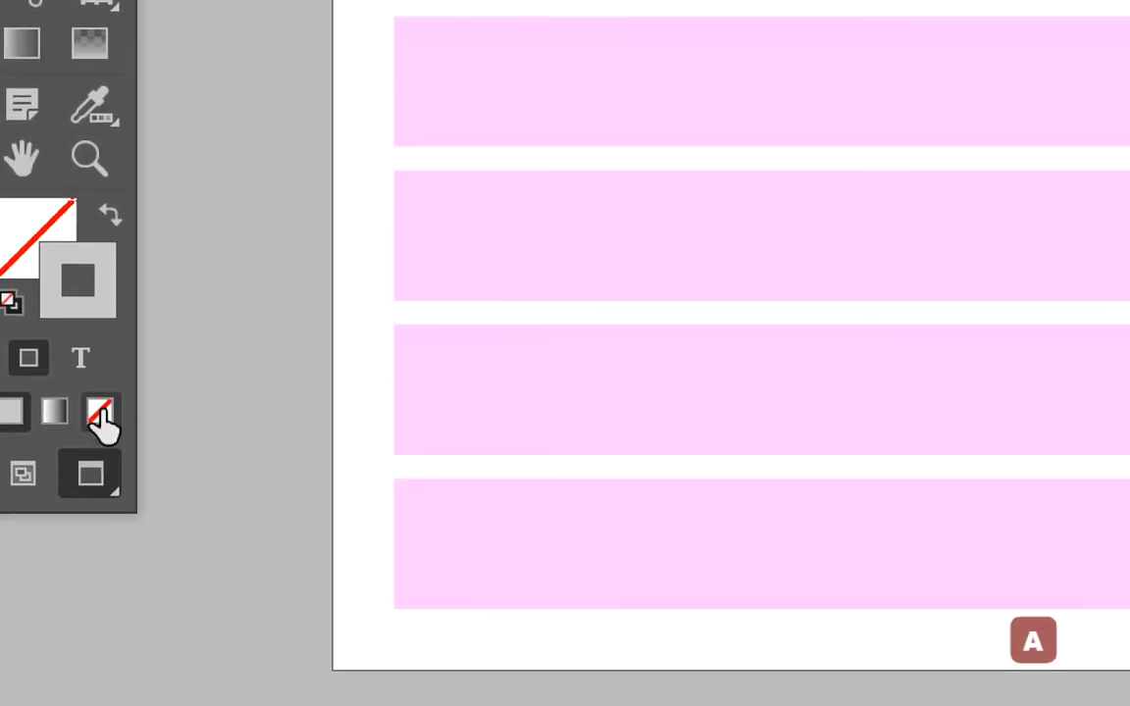
left_click(101, 412)
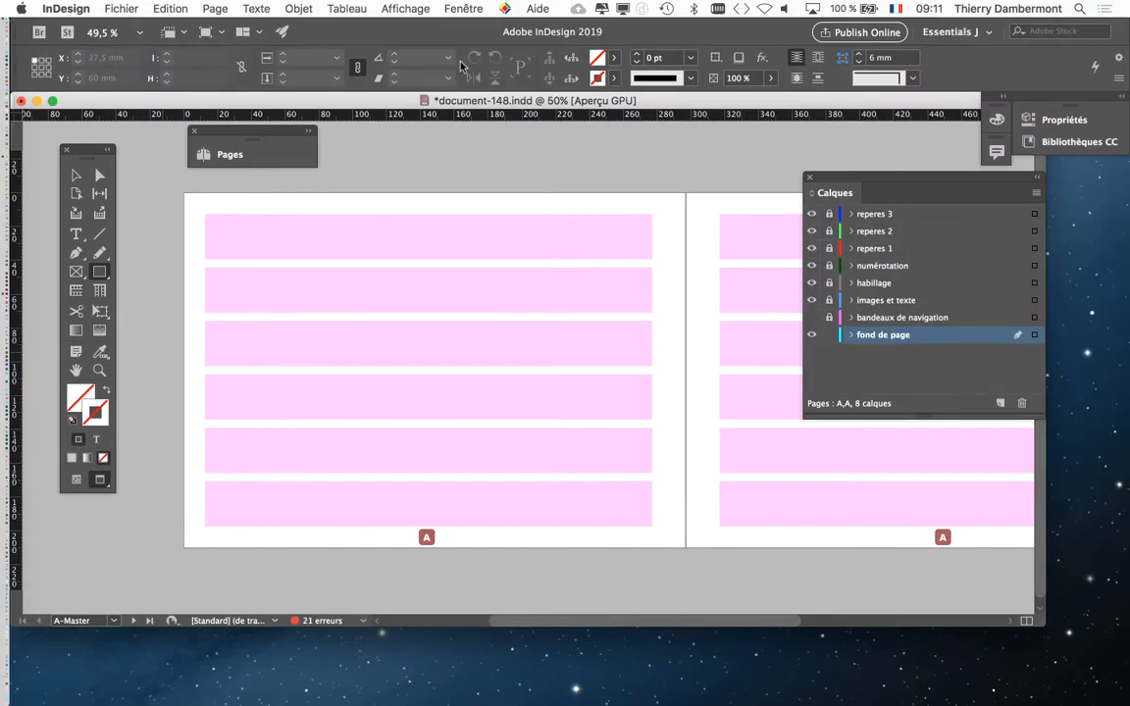
Step: Display the object styles beside the layers list and enlarge their list to show every style
left_click(463, 8)
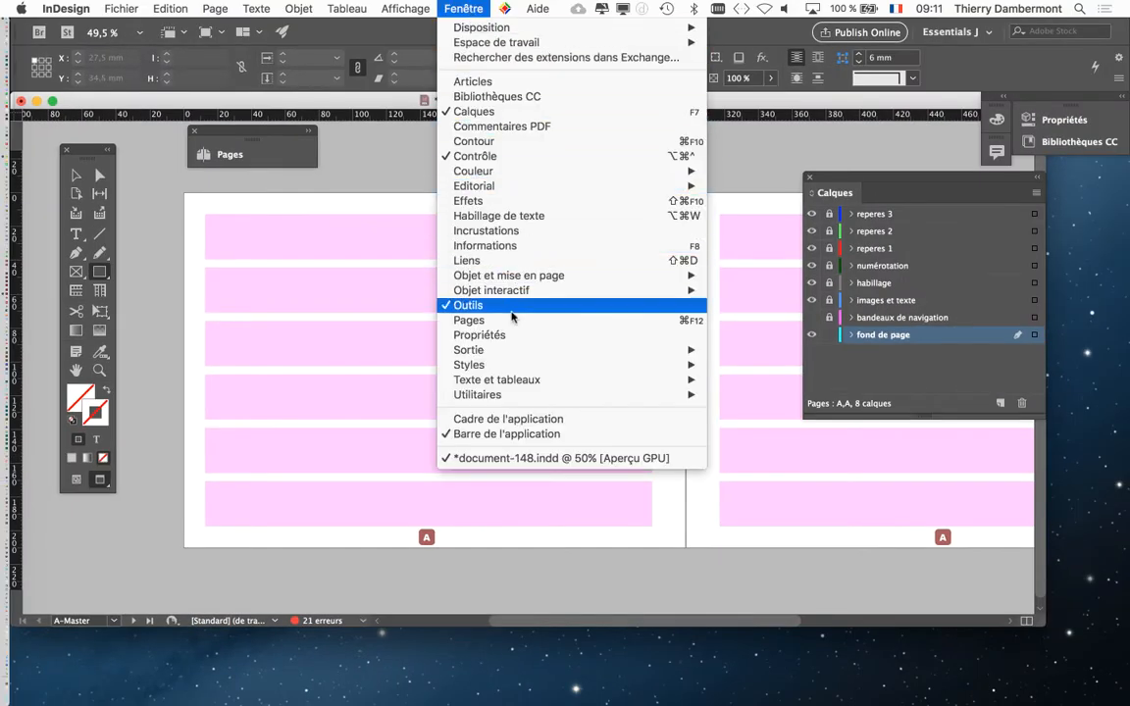
mouse_move(514, 367)
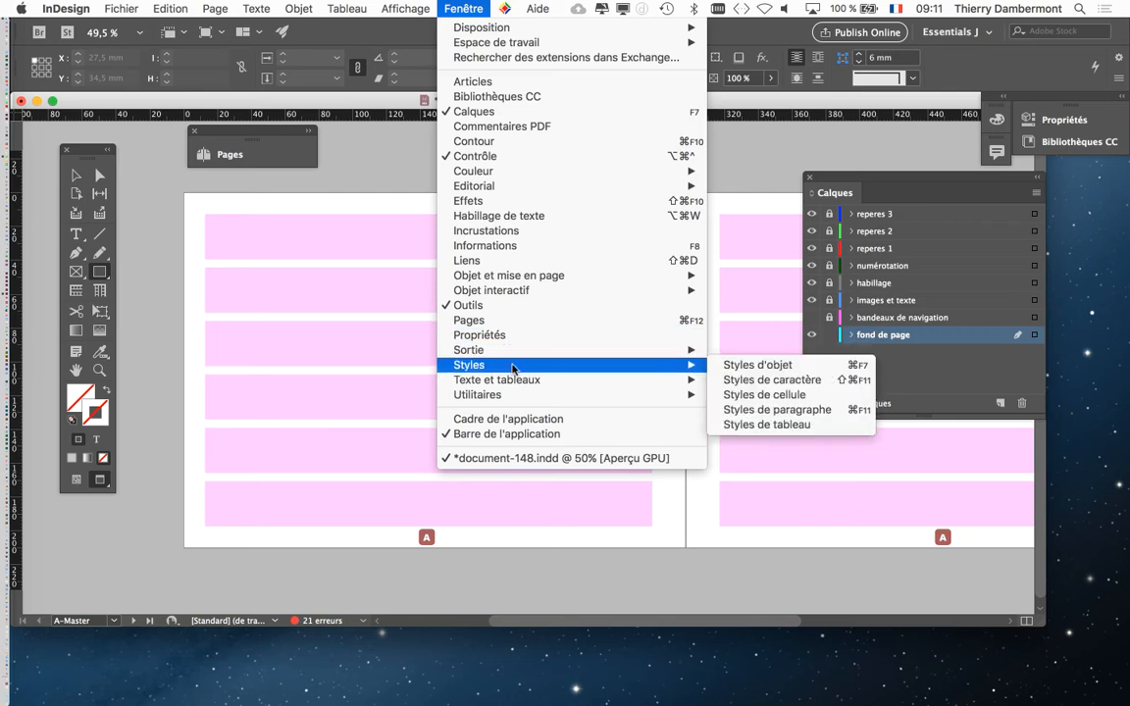
left_click(765, 371)
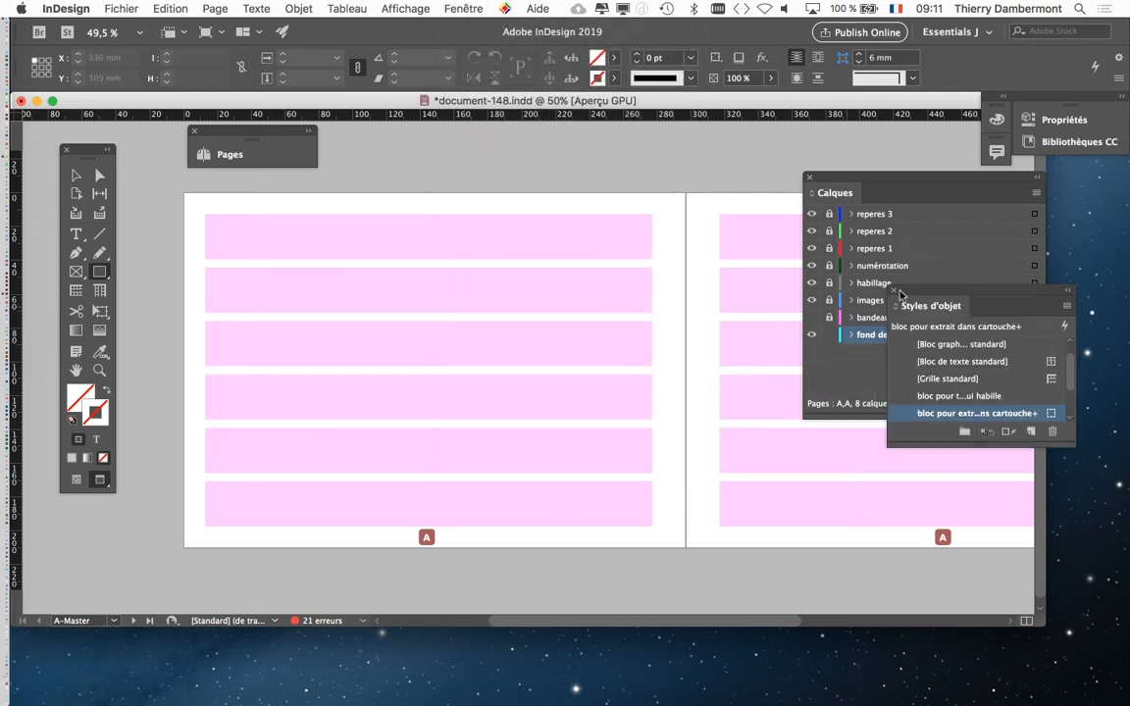
left_click_drag(939, 295, 552, 161)
left_click_drag(684, 307, 756, 446)
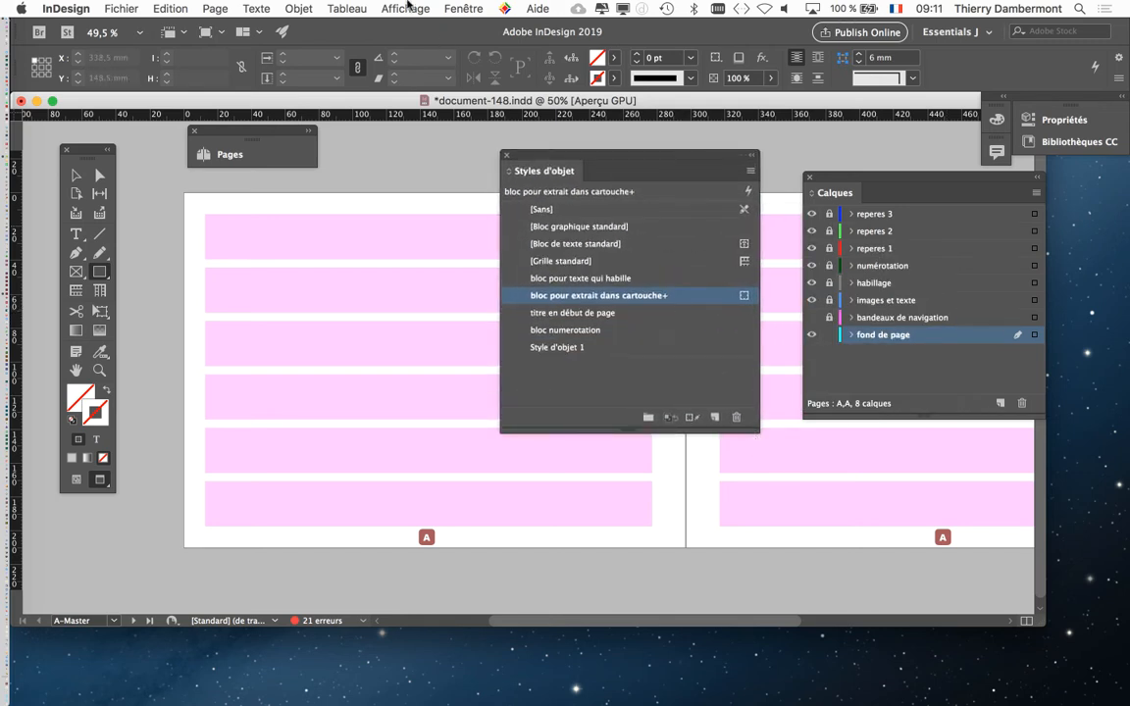
left_click(457, 8)
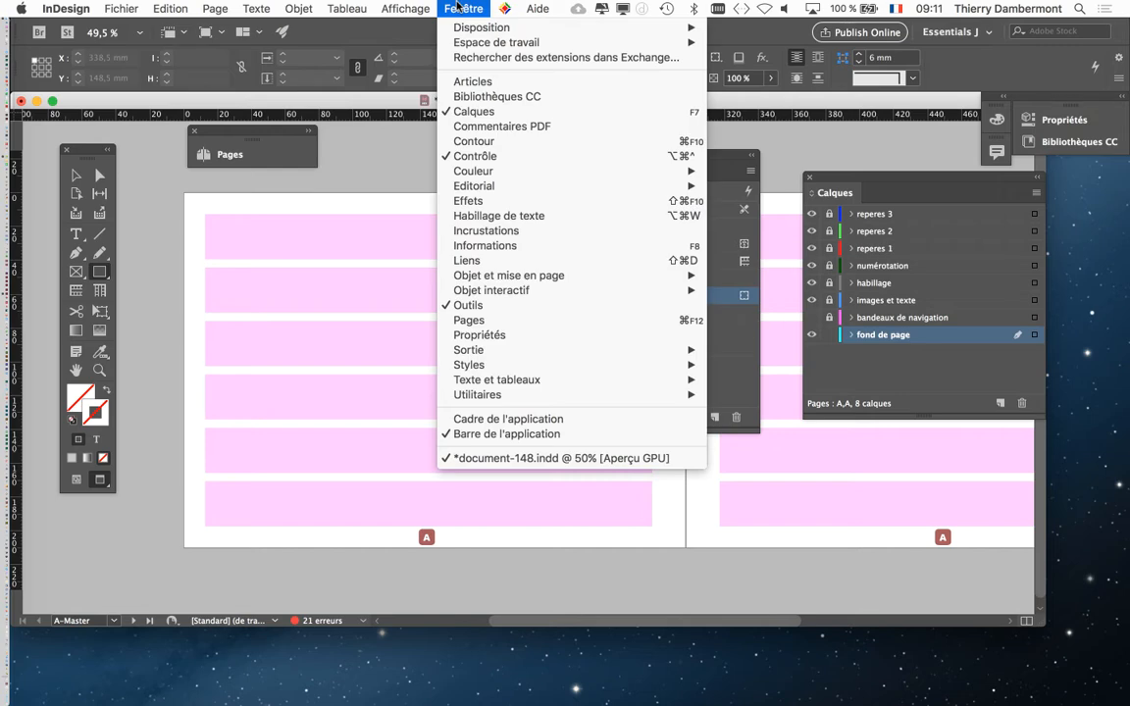
mouse_move(504, 365)
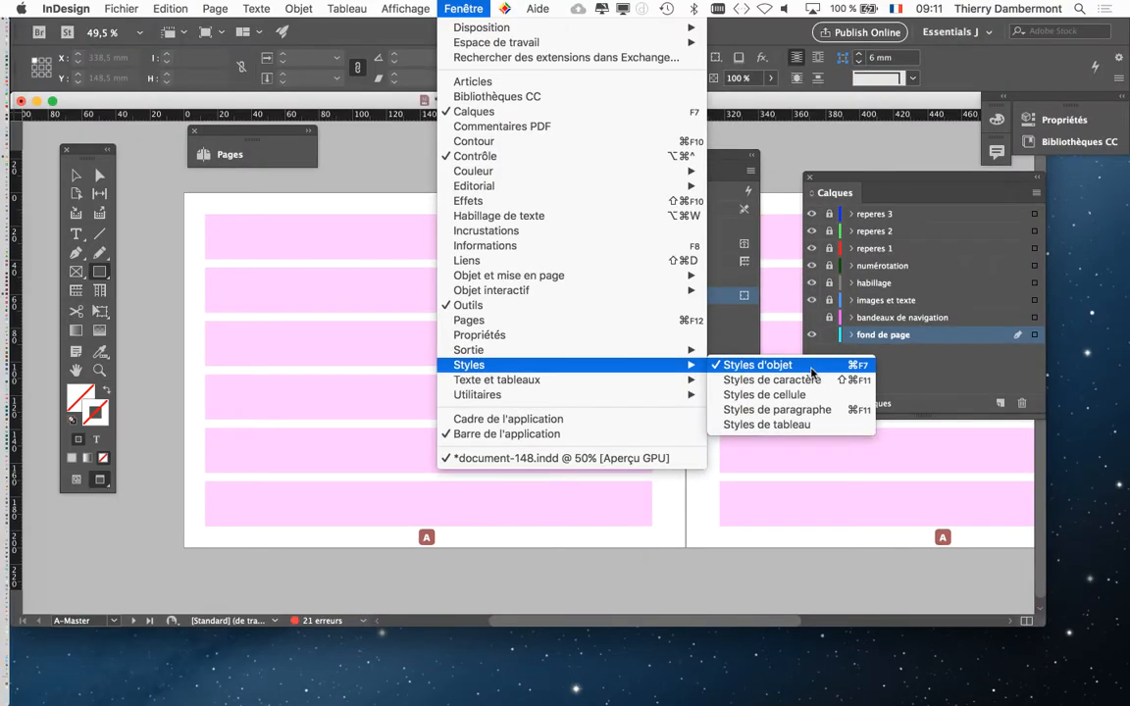
Step: Make [Sans] the default object style for new graphic frames and close the object styles
left_click(812, 372)
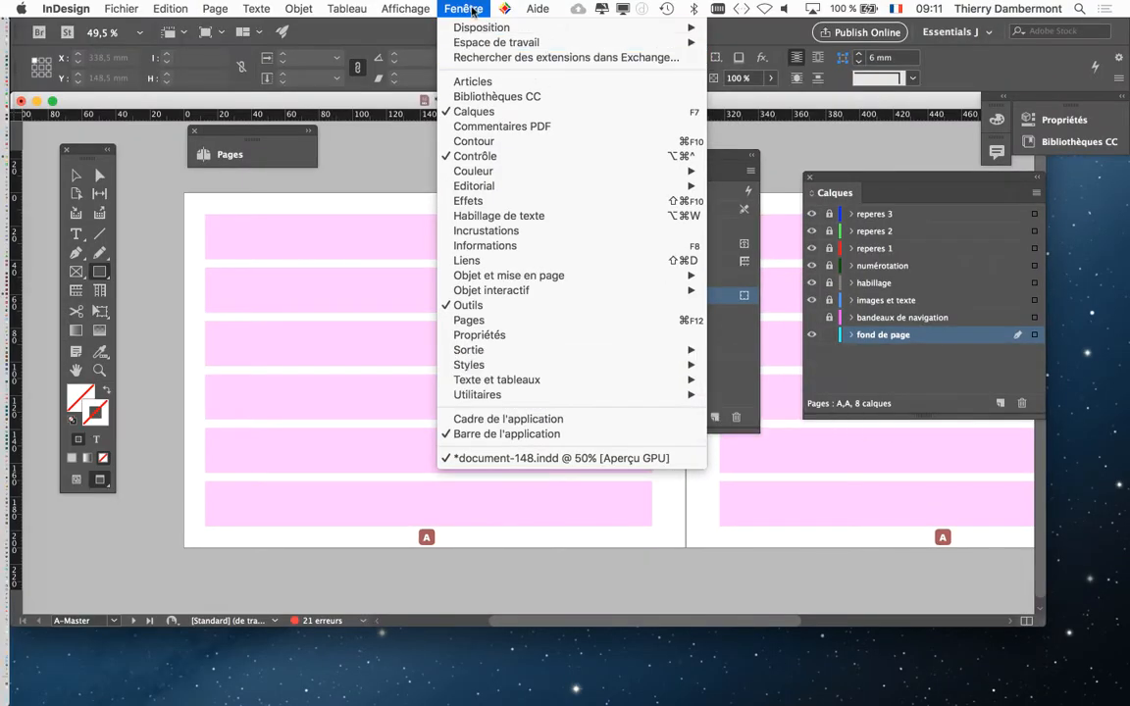
mouse_move(620, 163)
left_mouse_down()
mouse_move(589, 149)
mouse_move(602, 164)
left_mouse_up()
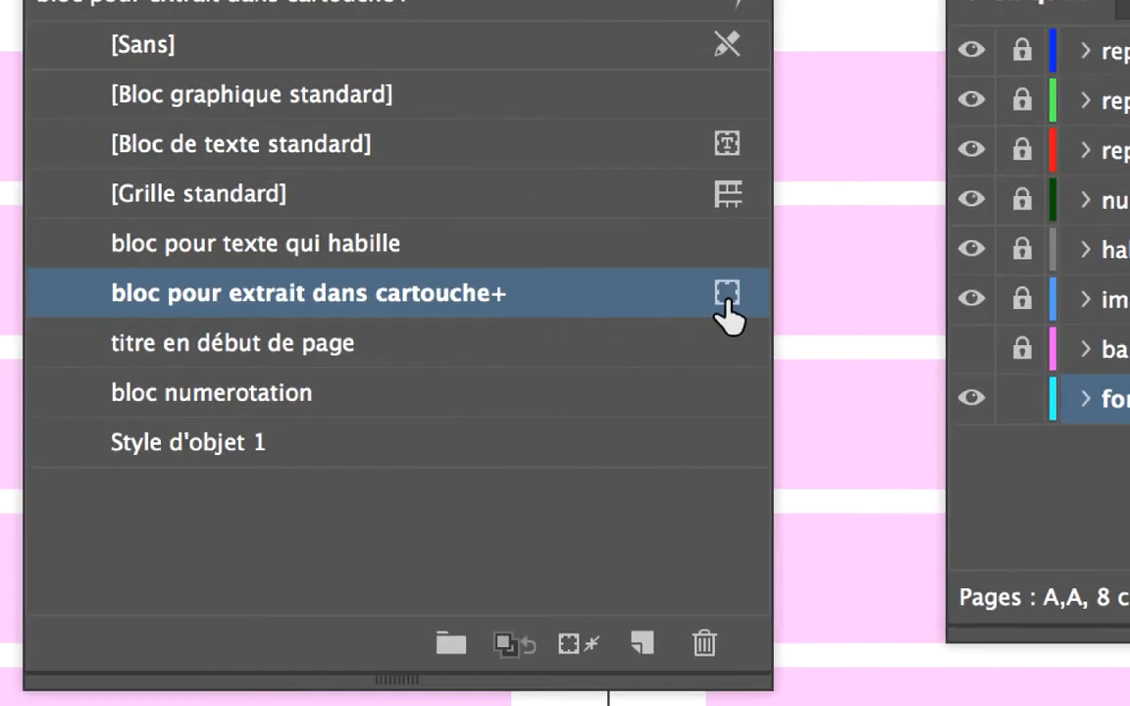
left_click_drag(728, 299, 731, 74)
left_click_drag(726, 245, 726, 221)
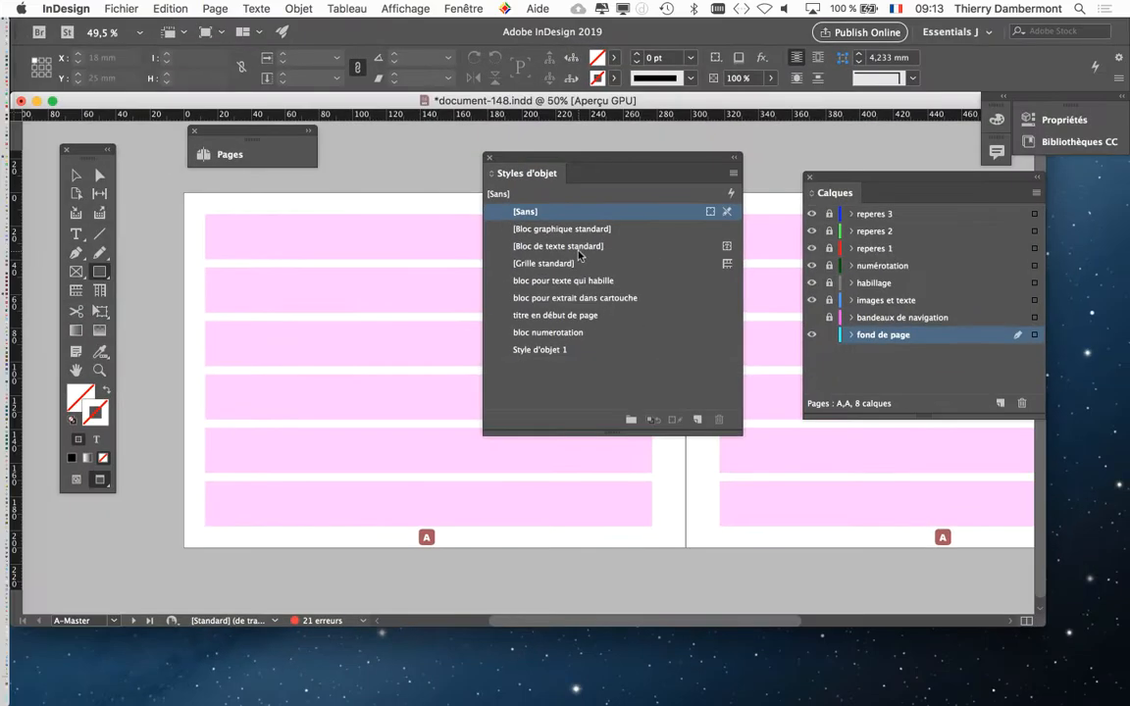
left_click(489, 159)
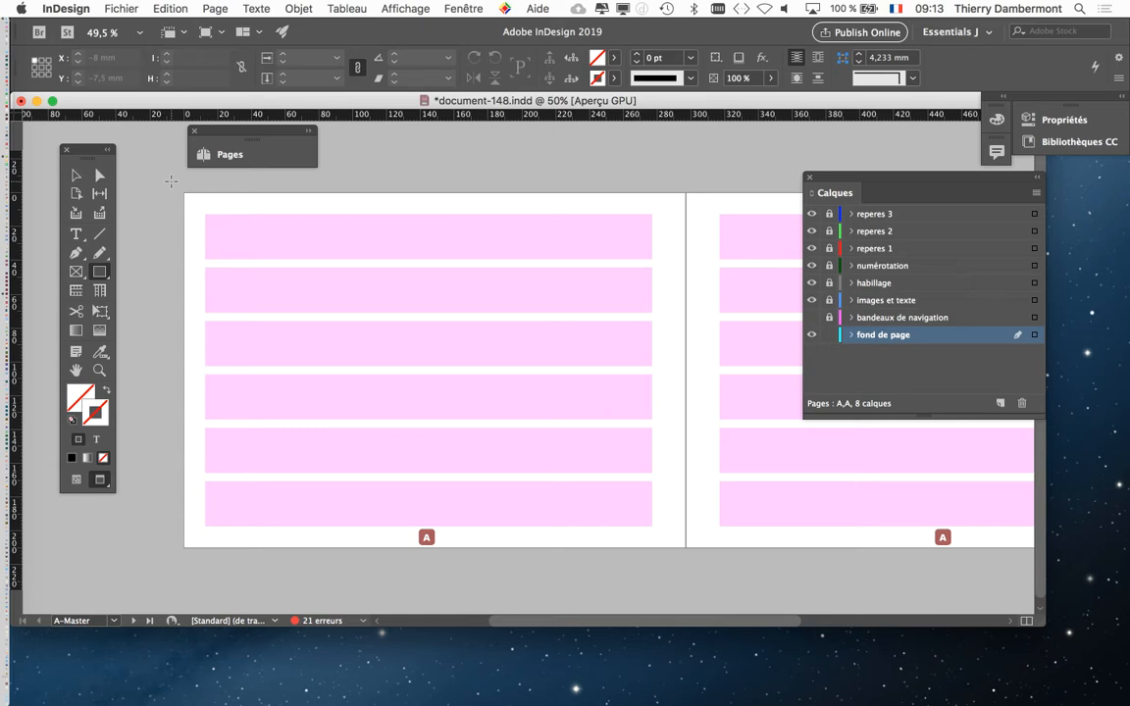
Step: Draw a rectangle about 304 × 228.5 mm overlapping the first page's outer edges and set the "fond de page" layer colour to Noir
left_click_drag(170, 181, 684, 567)
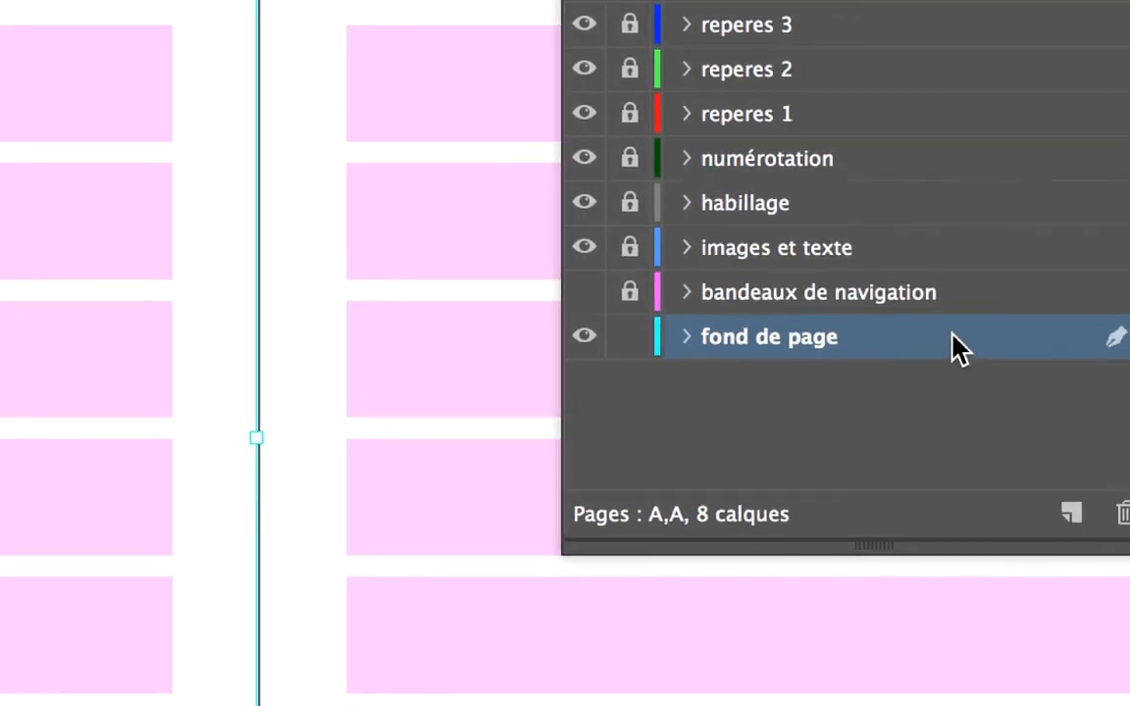
double_click(953, 343)
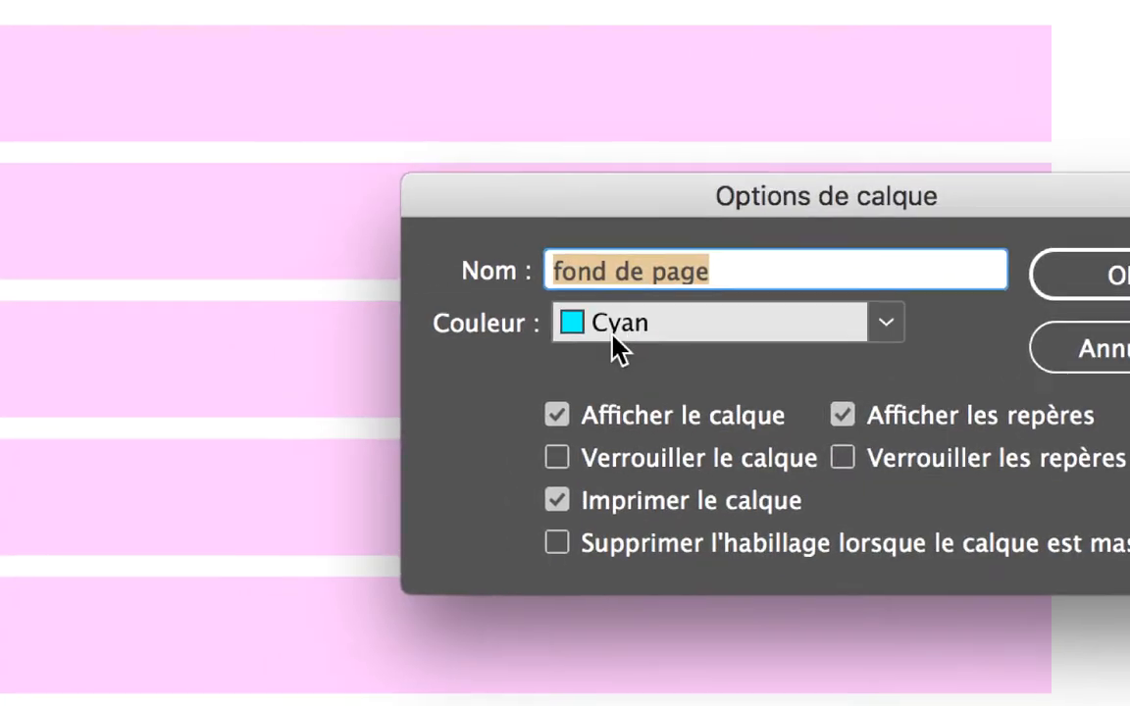
left_click(618, 332)
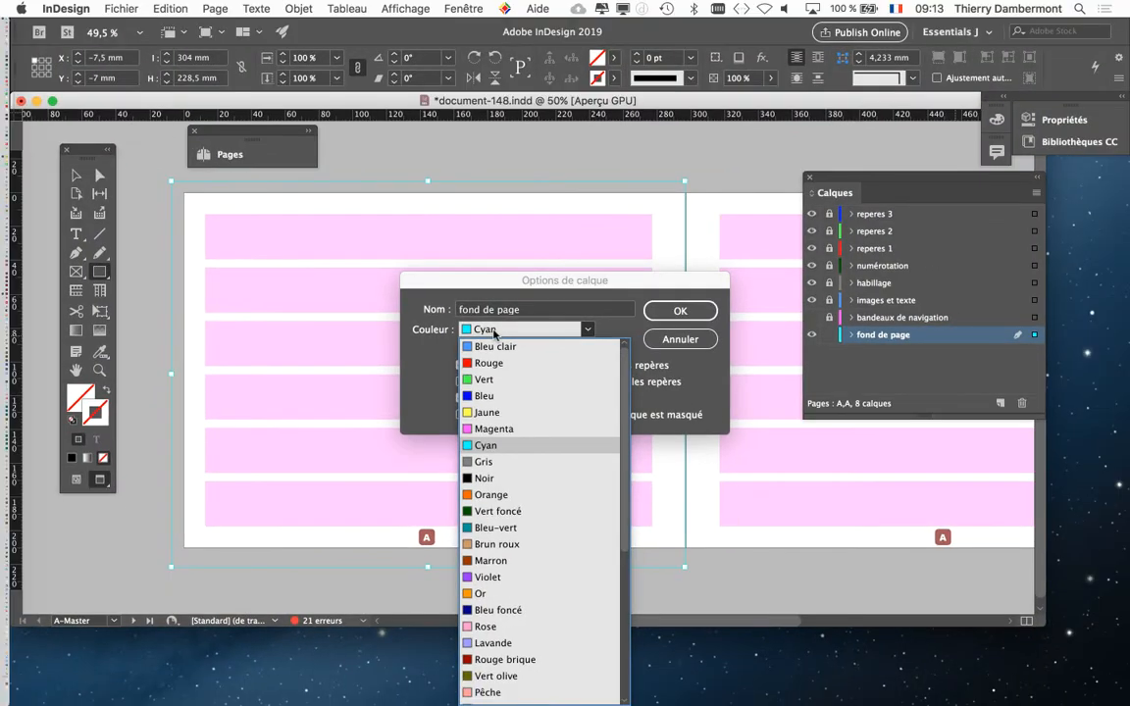
left_click(505, 478)
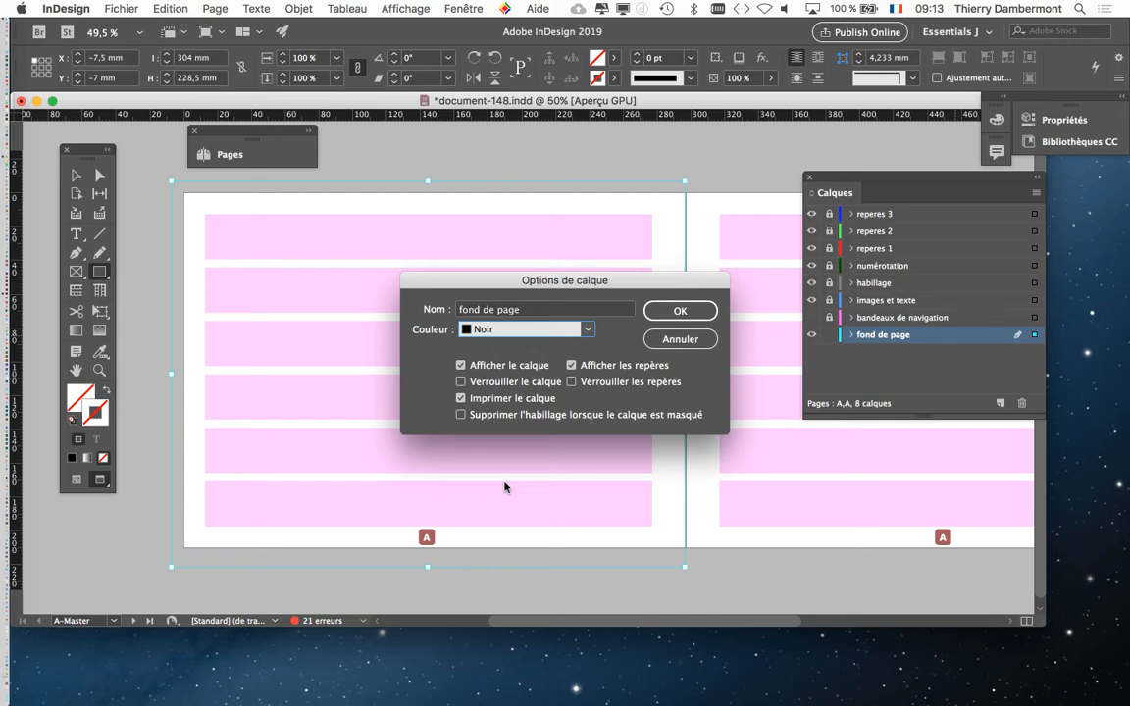
left_click(680, 310)
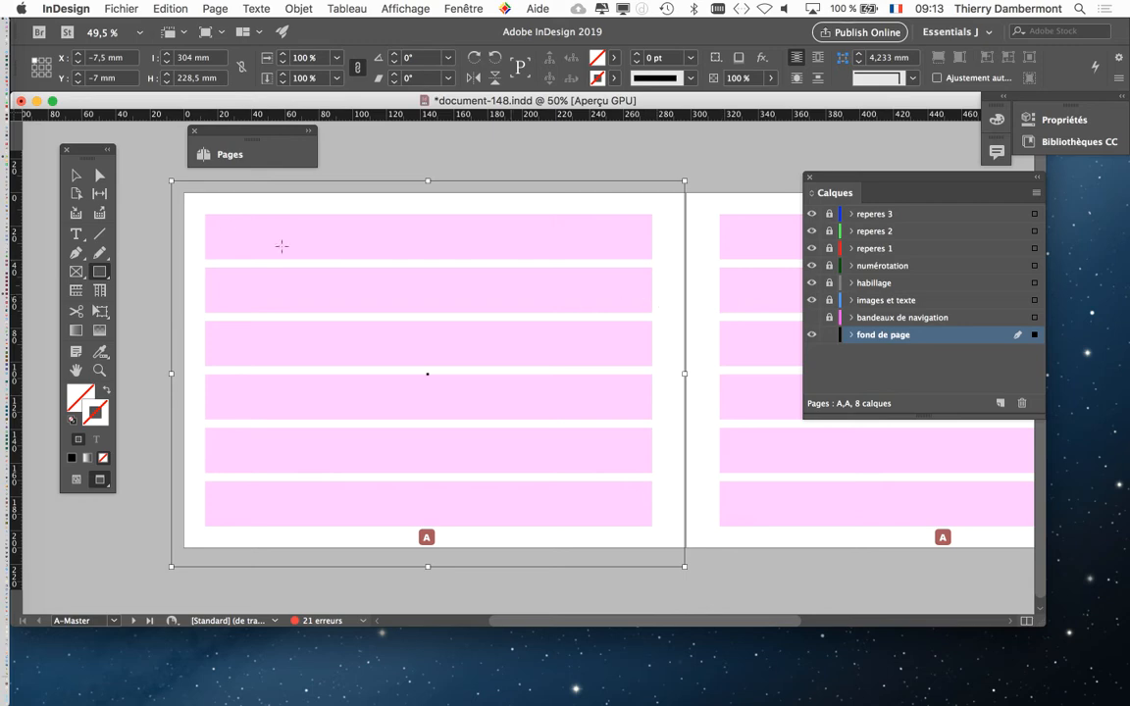
Step: Extend the rectangle farther beyond the page's outer and top edges, to about 308 × 233.5 mm
left_click(75, 175)
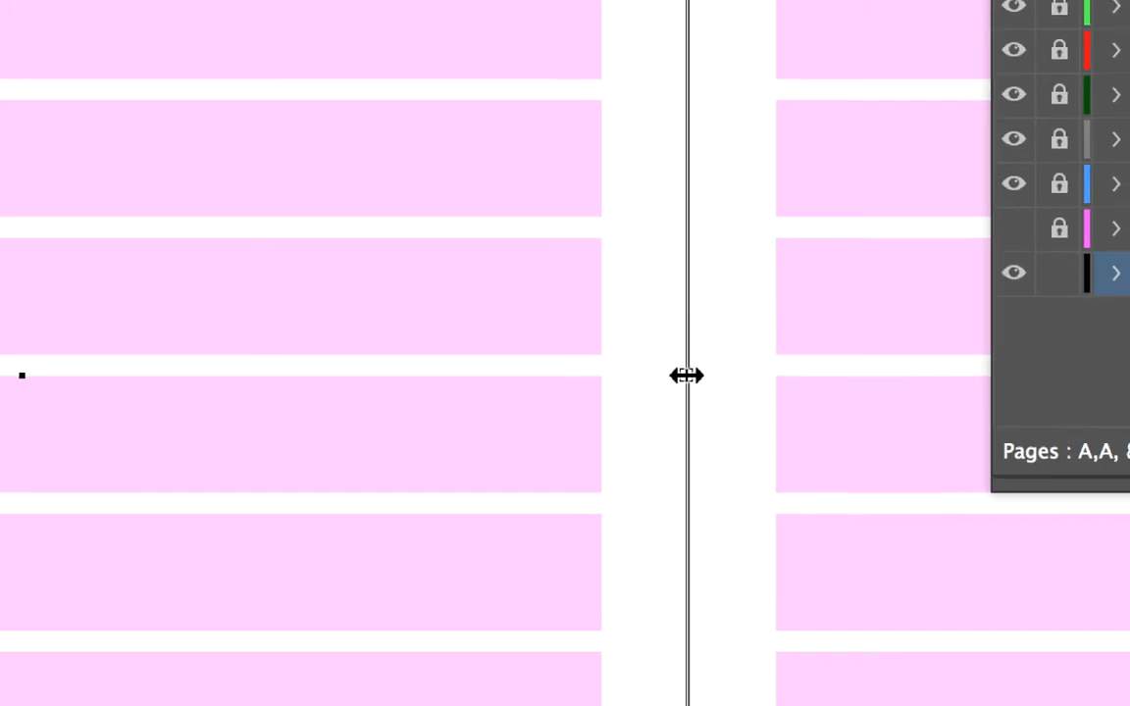
mouse_move(691, 373)
left_mouse_down()
mouse_move(614, 373)
mouse_move(697, 376)
mouse_move(674, 379)
mouse_move(685, 374)
left_mouse_up()
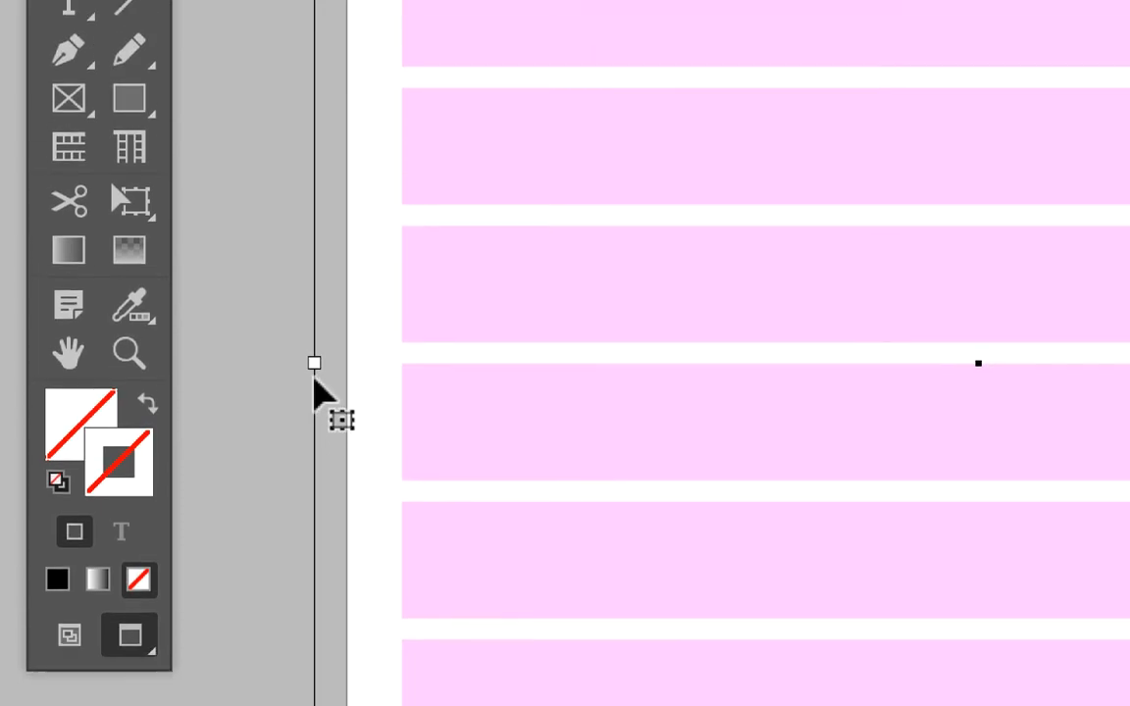
left_click(315, 375)
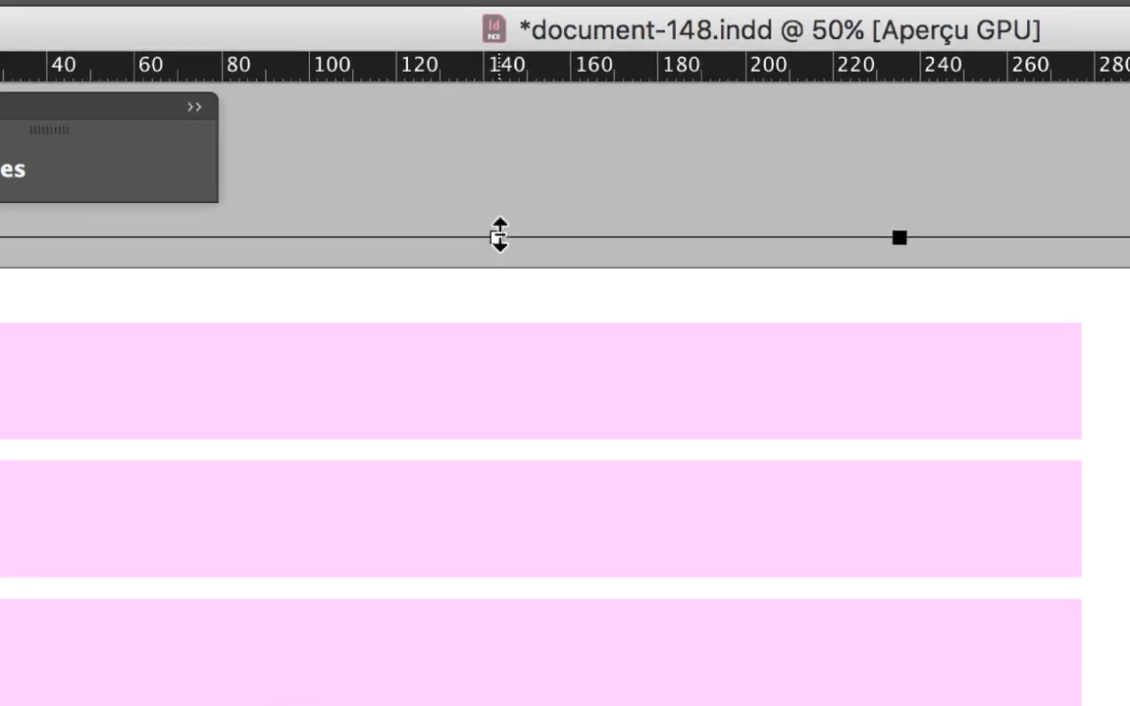
left_click_drag(665, 194, 665, 172)
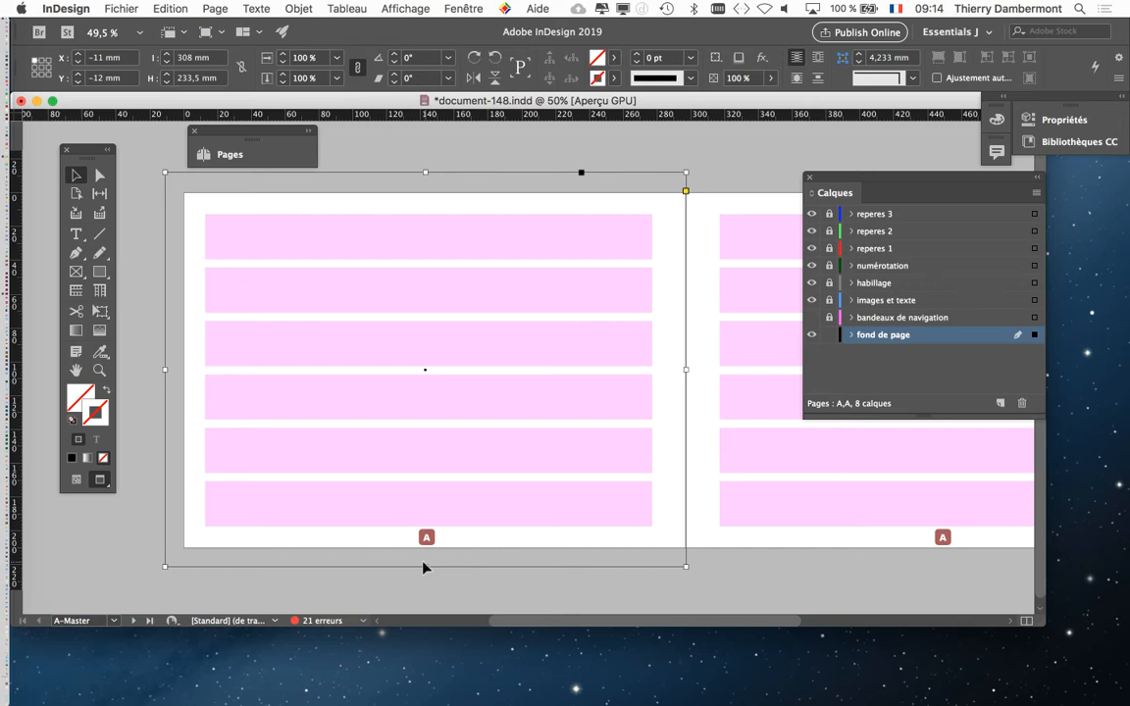
Step: Consult the document format settings and extend the rectangle farther above the page, to about 236.5 mm high
left_click(120, 9)
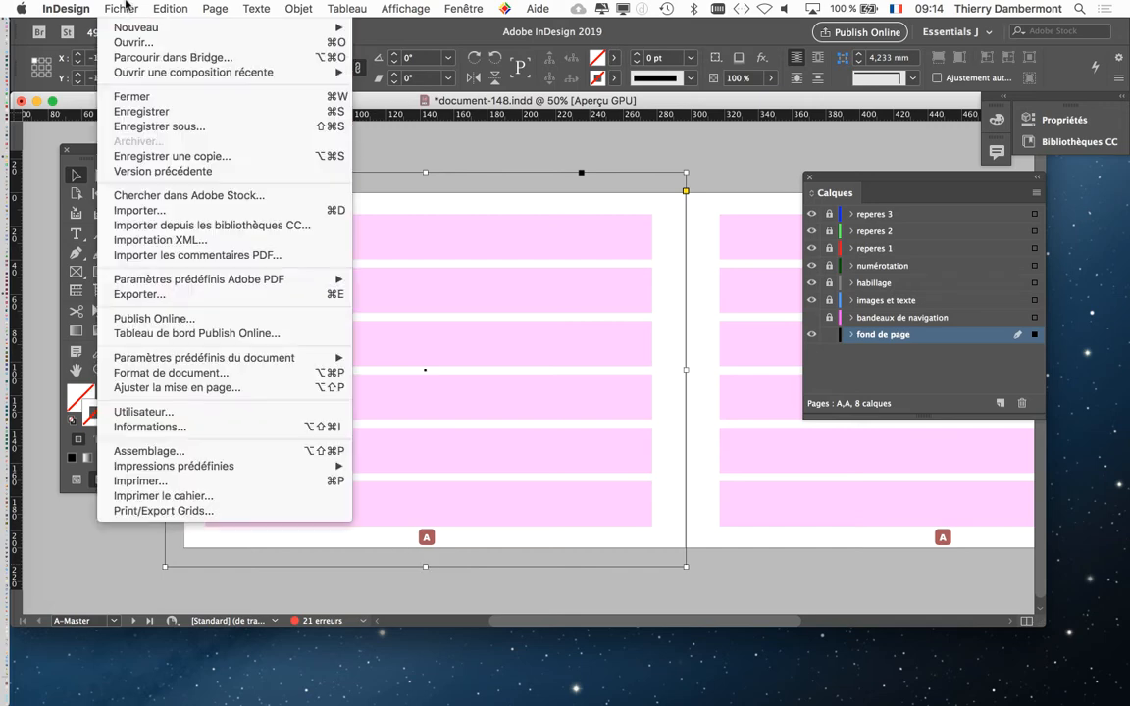
left_click(176, 373)
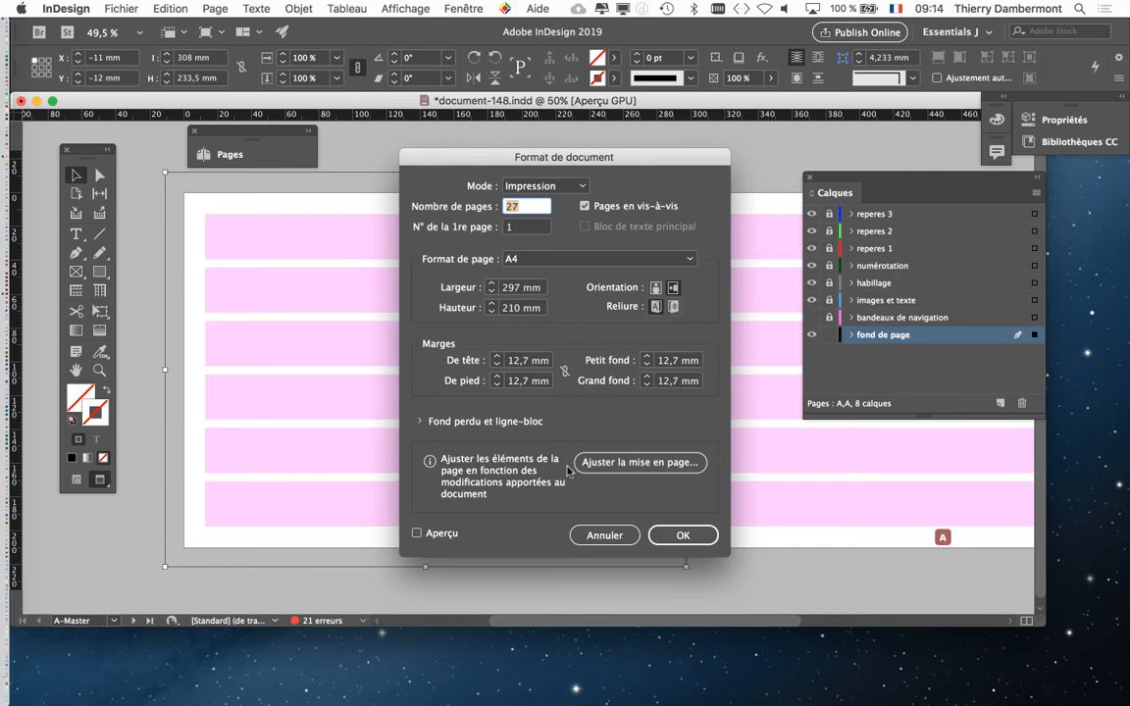
left_click(605, 534)
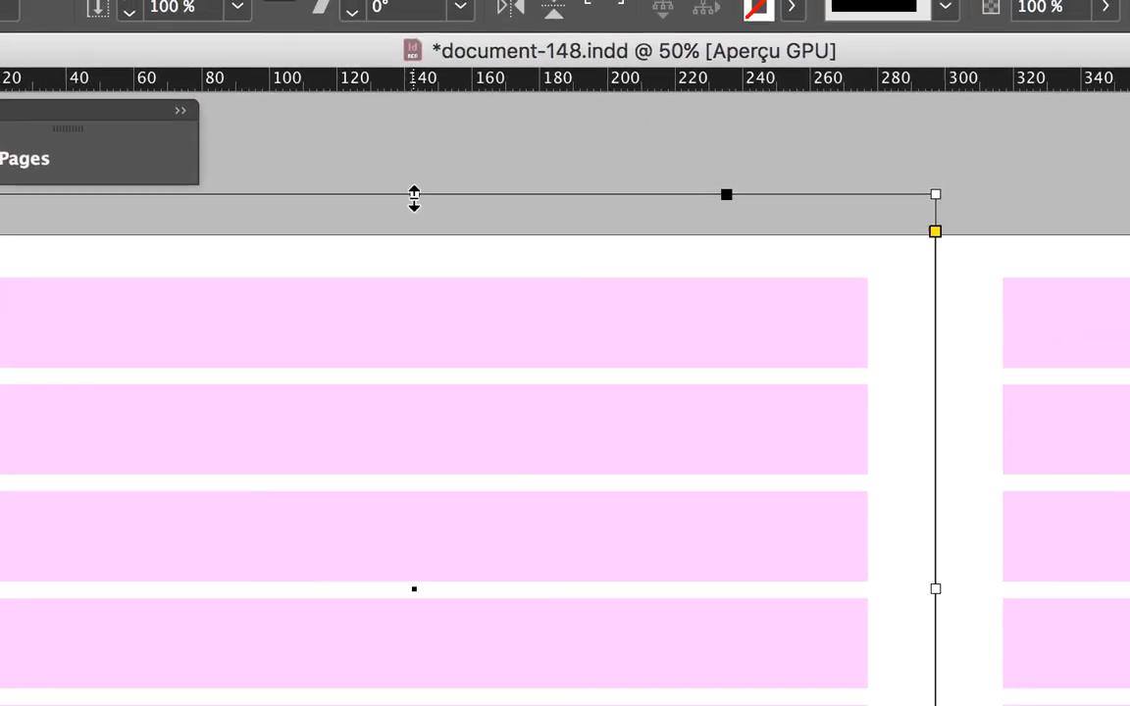
mouse_move(414, 194)
left_mouse_down()
mouse_move(432, 231)
mouse_move(415, 194)
left_mouse_up()
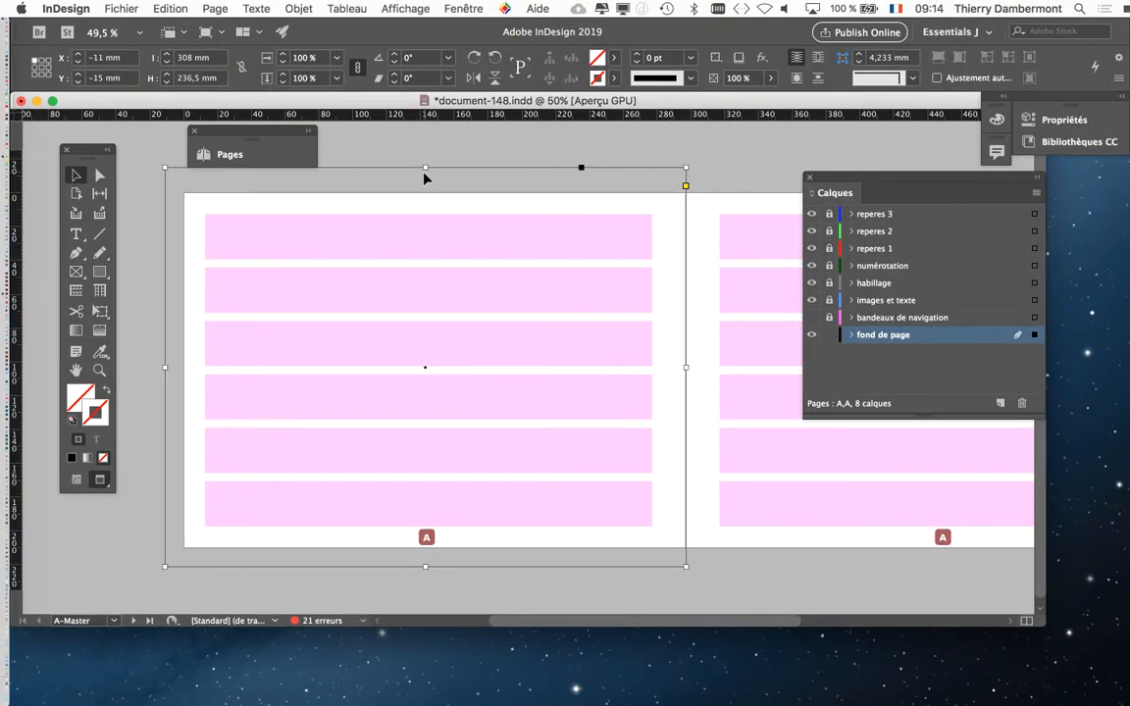
Step: Display the colour swatches (Nuancier) beside the layers list and reduce the size of their window
left_click(462, 8)
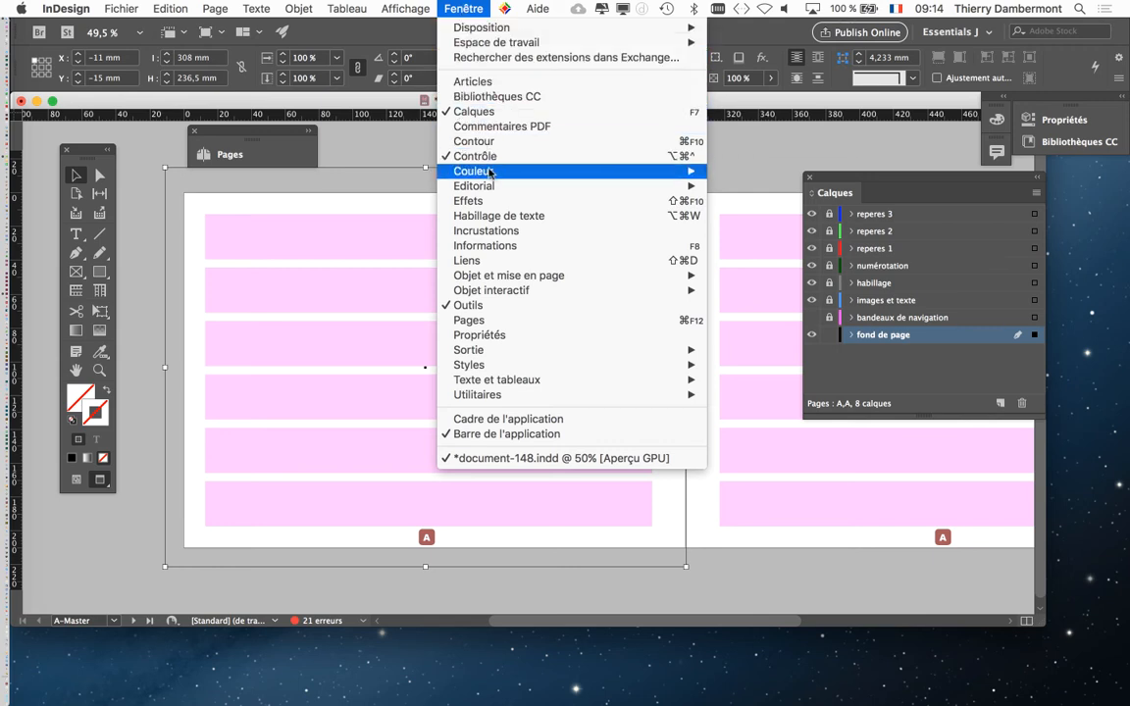
mouse_move(490, 176)
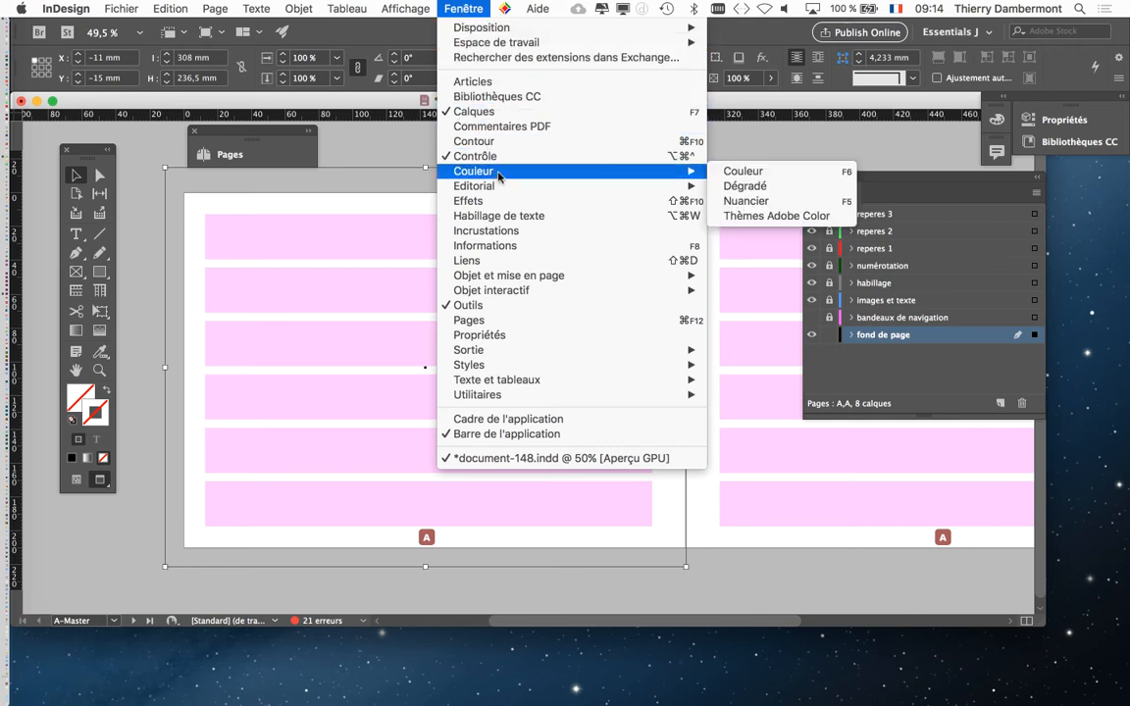
left_click(785, 203)
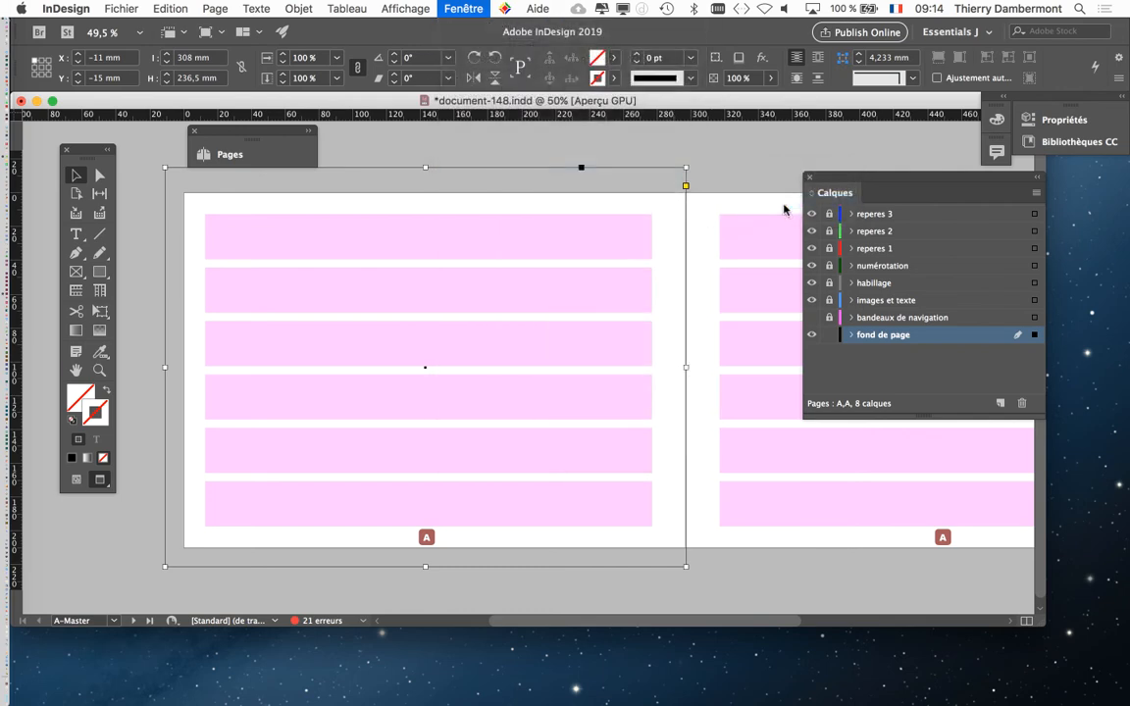
left_click_drag(853, 171, 608, 117)
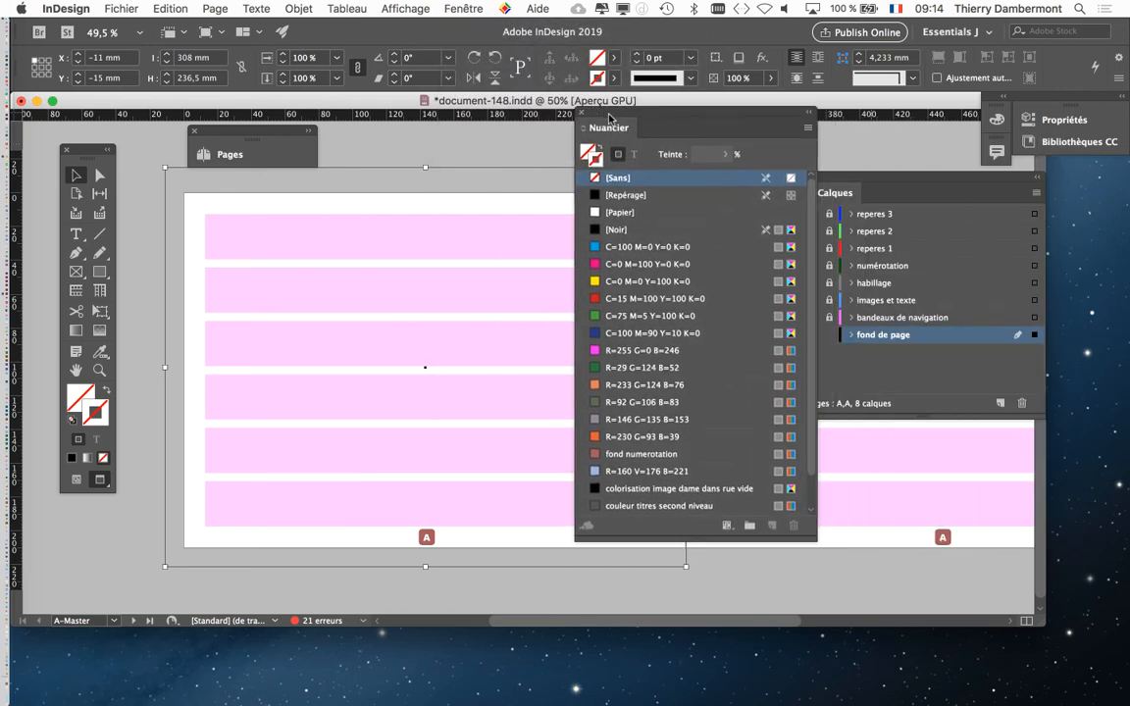
left_click(462, 8)
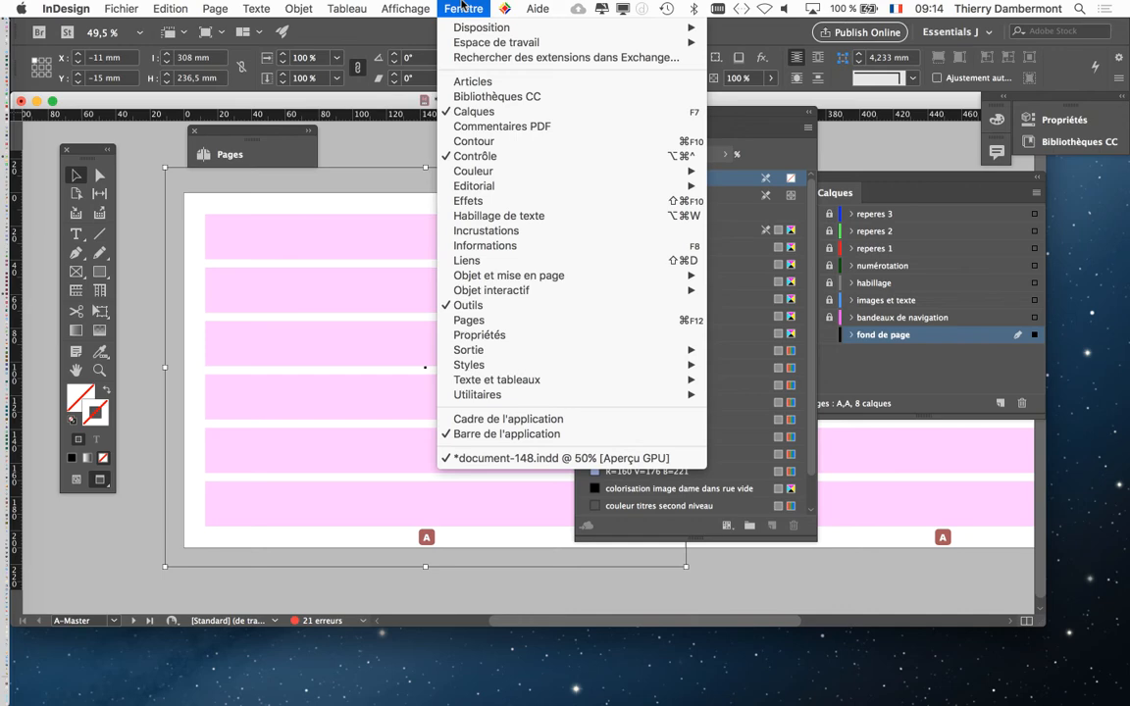
left_click(766, 119)
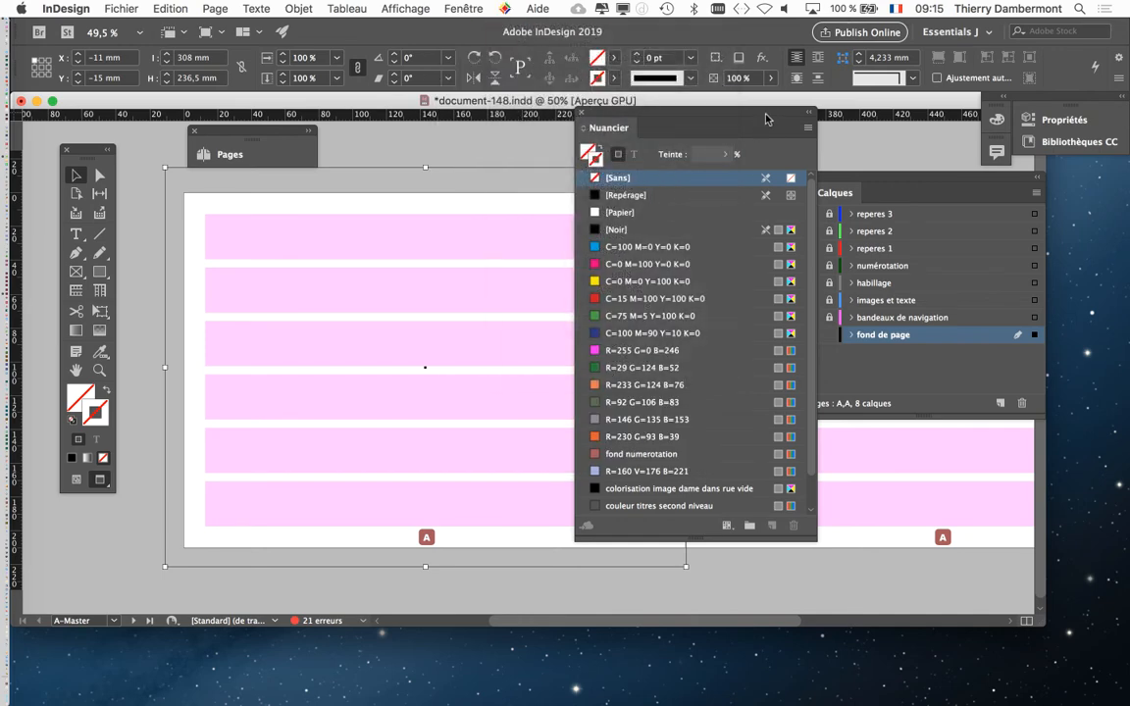
left_click_drag(766, 119, 726, 149)
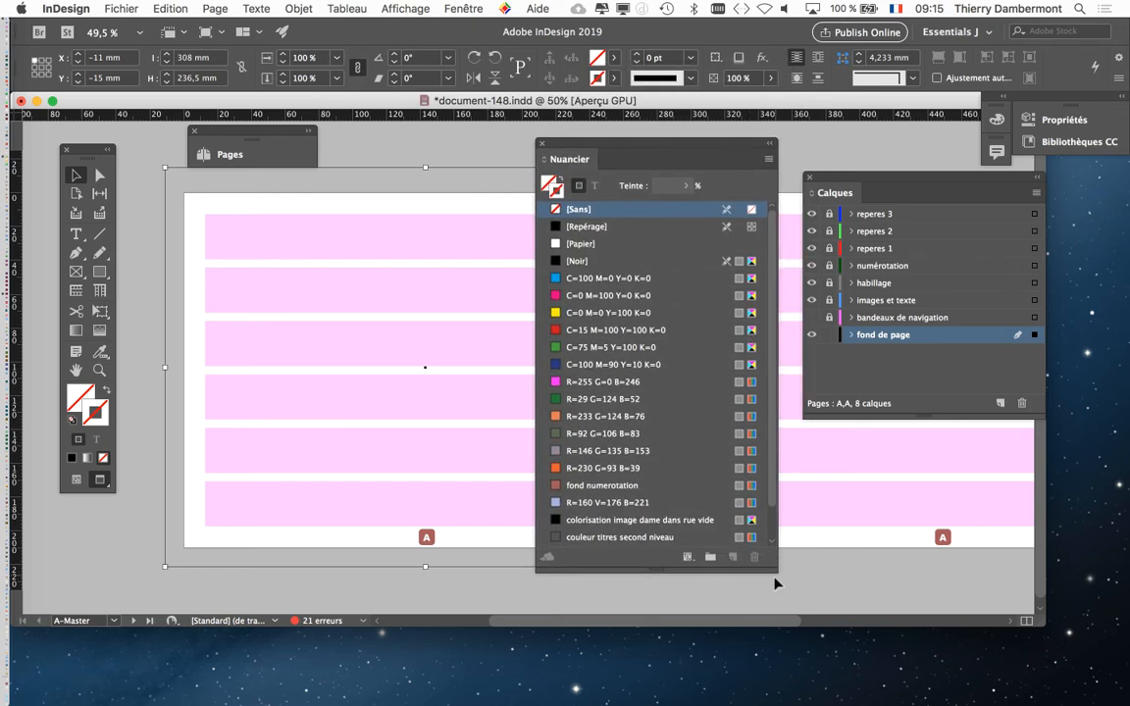
left_click_drag(781, 580, 749, 505)
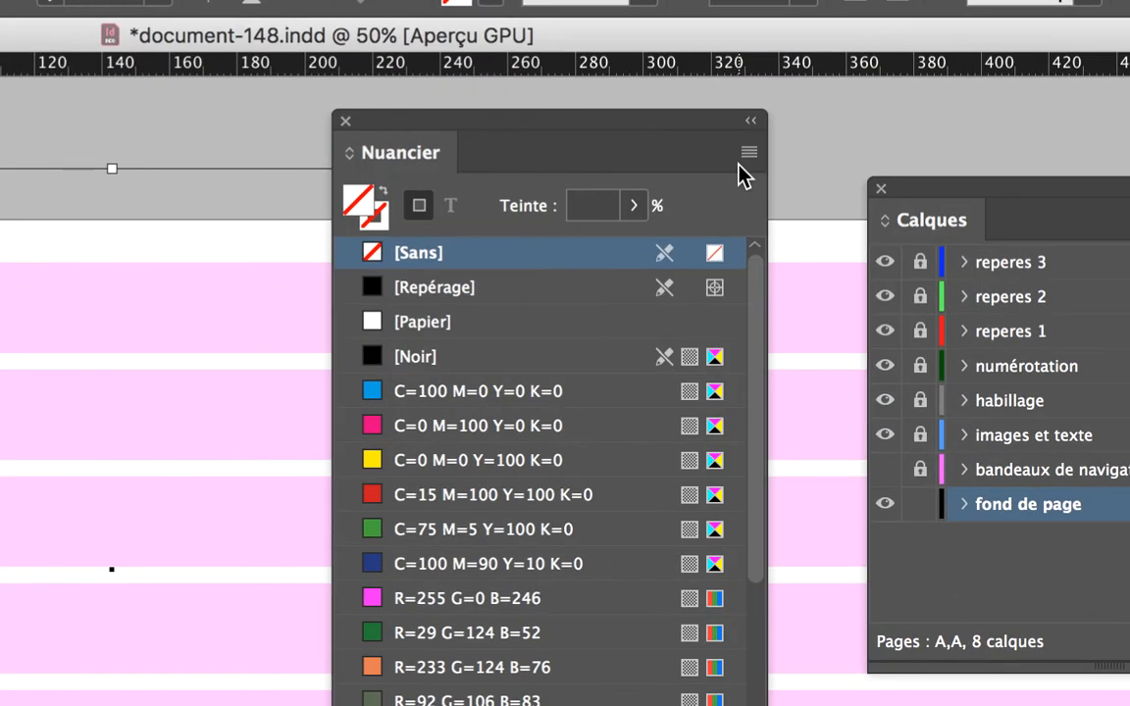
Step: Start a new colour swatch with naming by colour value turned off and name it "couleur pour fond de page"
left_click(747, 156)
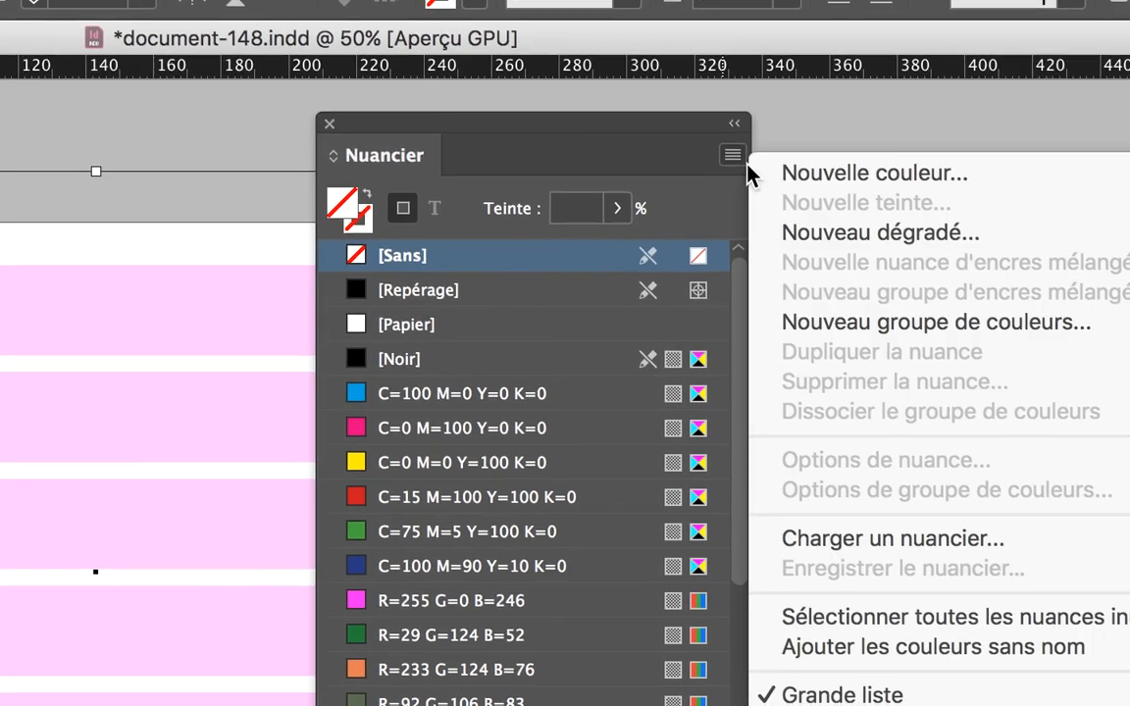
left_click(751, 171)
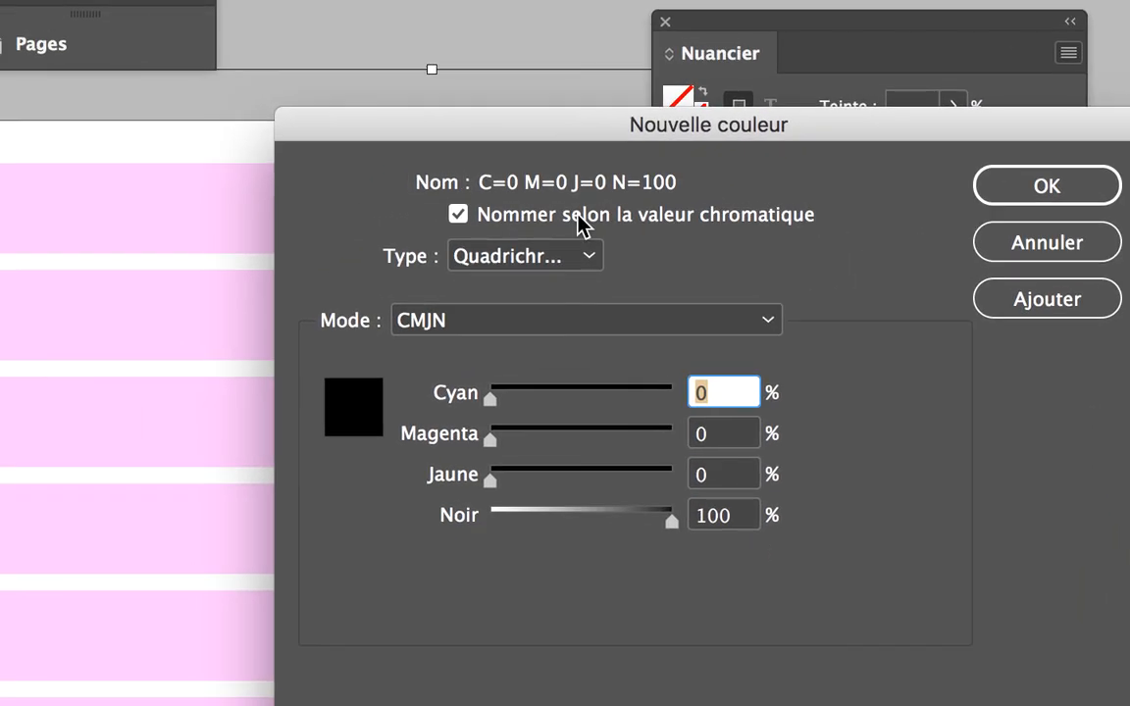
left_click(579, 216)
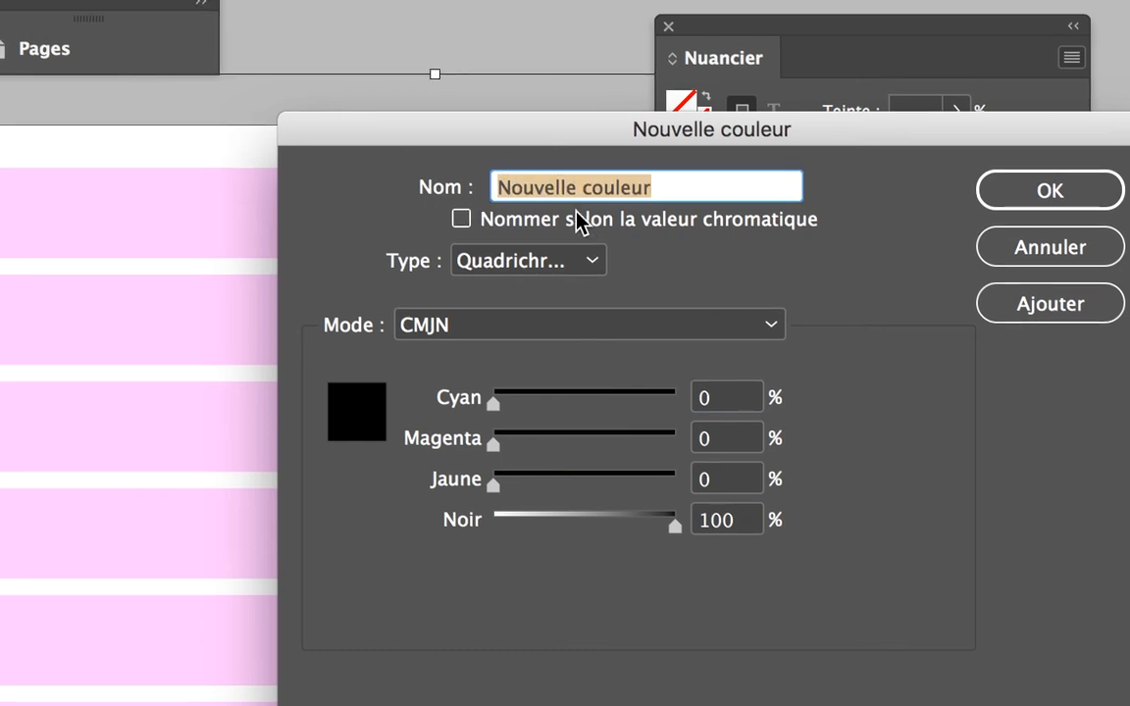
type("coul")
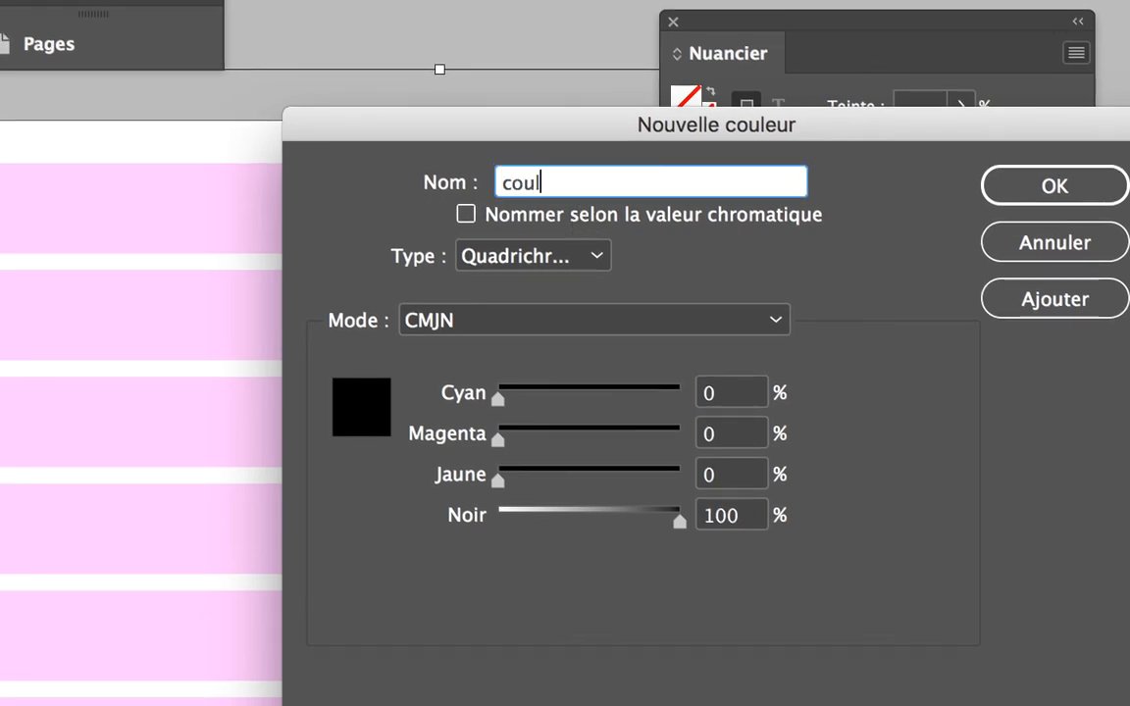
type("eur pour fond d")
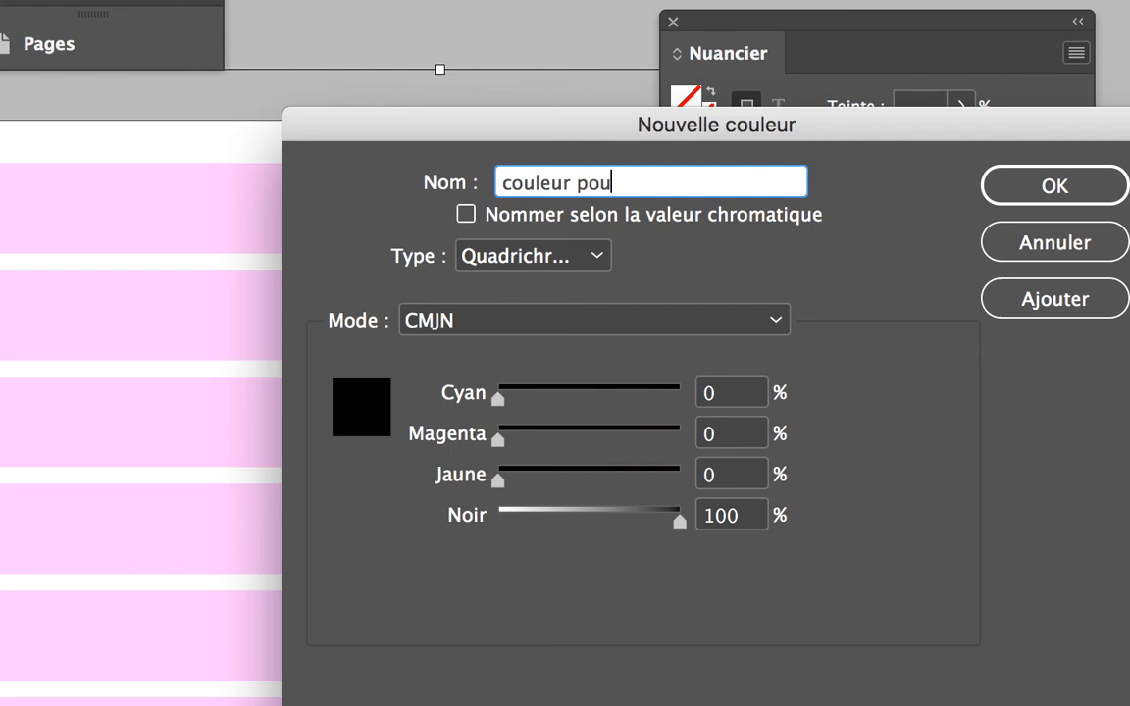
type("e page")
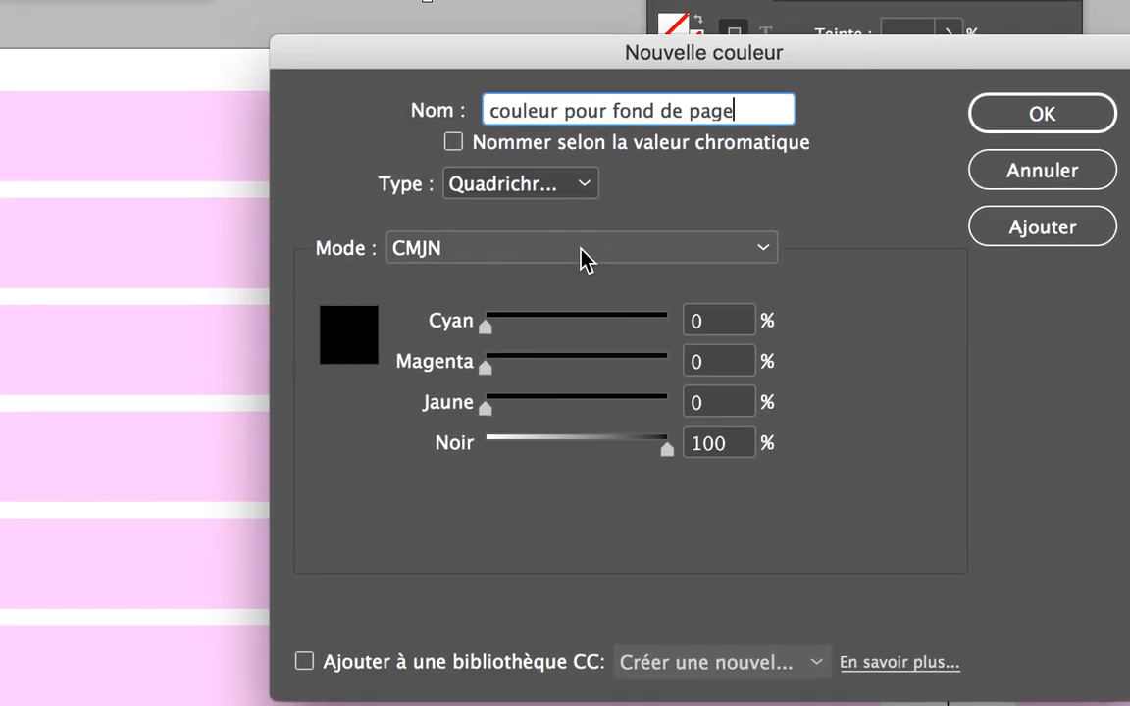
Step: Set the new swatch's colour mode to RVB with Rouge 100, Vert 100 and Bleu 100
left_click(581, 259)
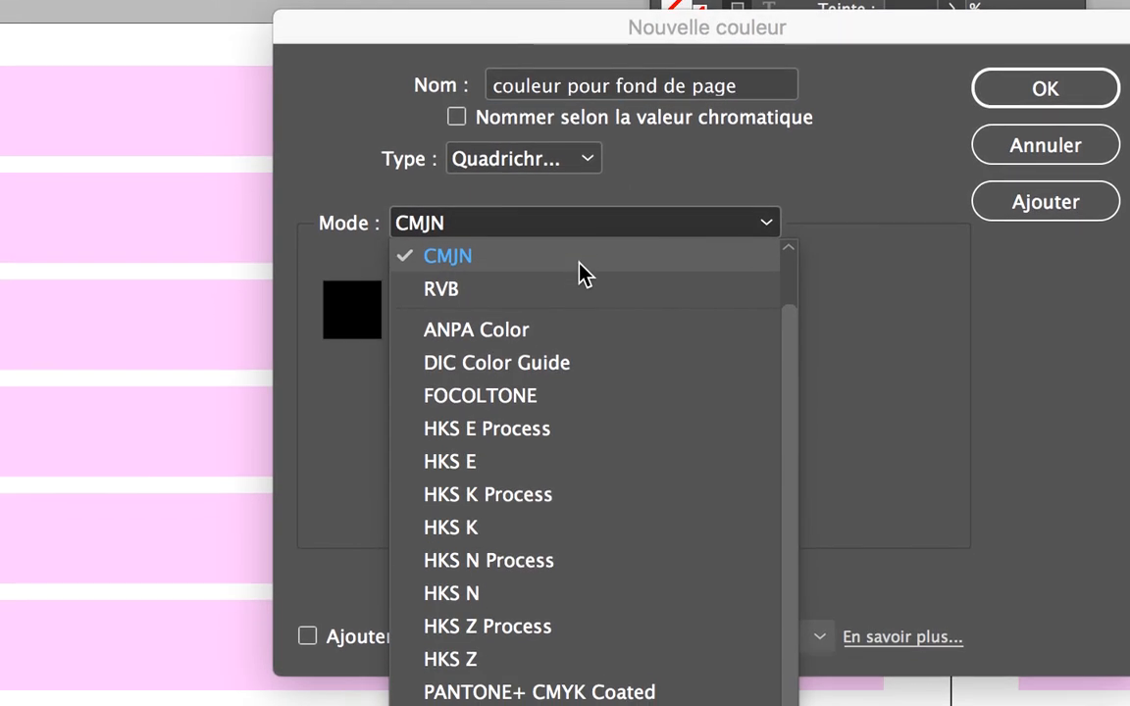
left_click(581, 281)
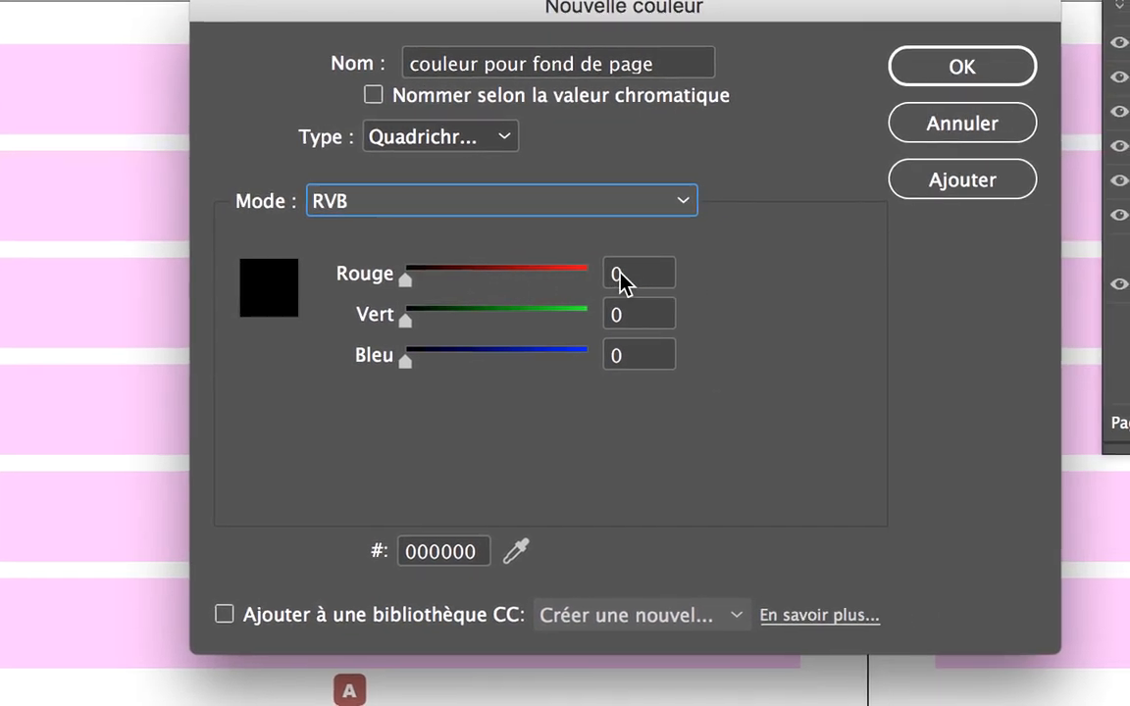
left_click(625, 282)
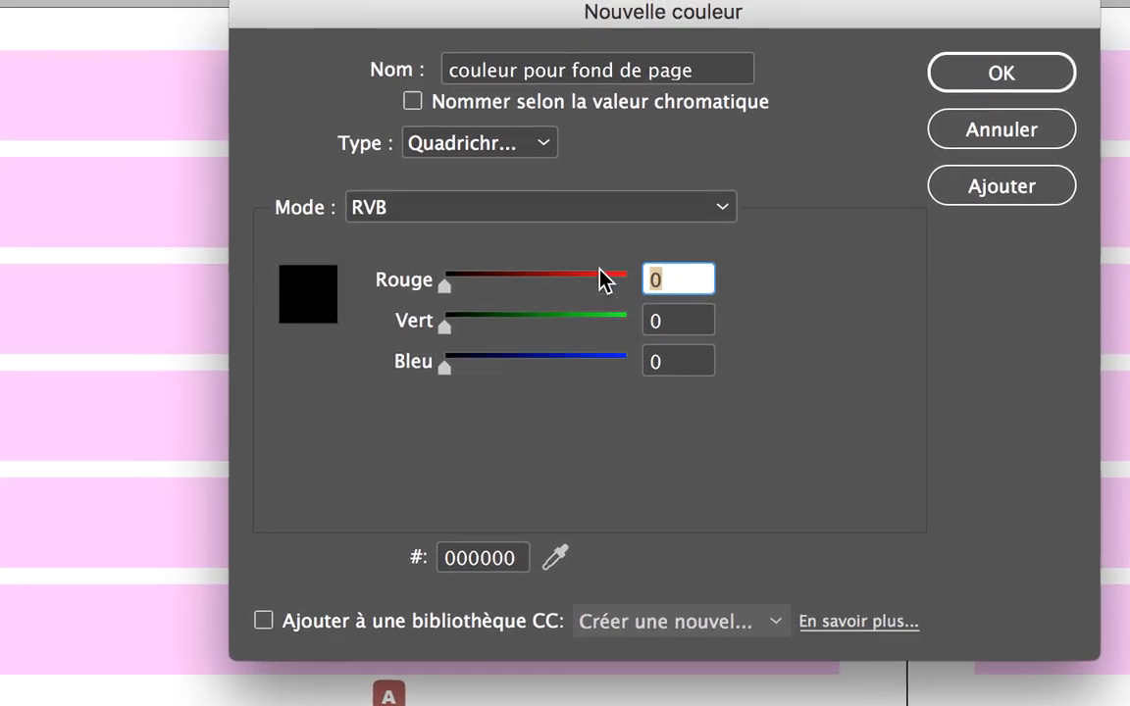
type("100")
key("Tab")
type("100")
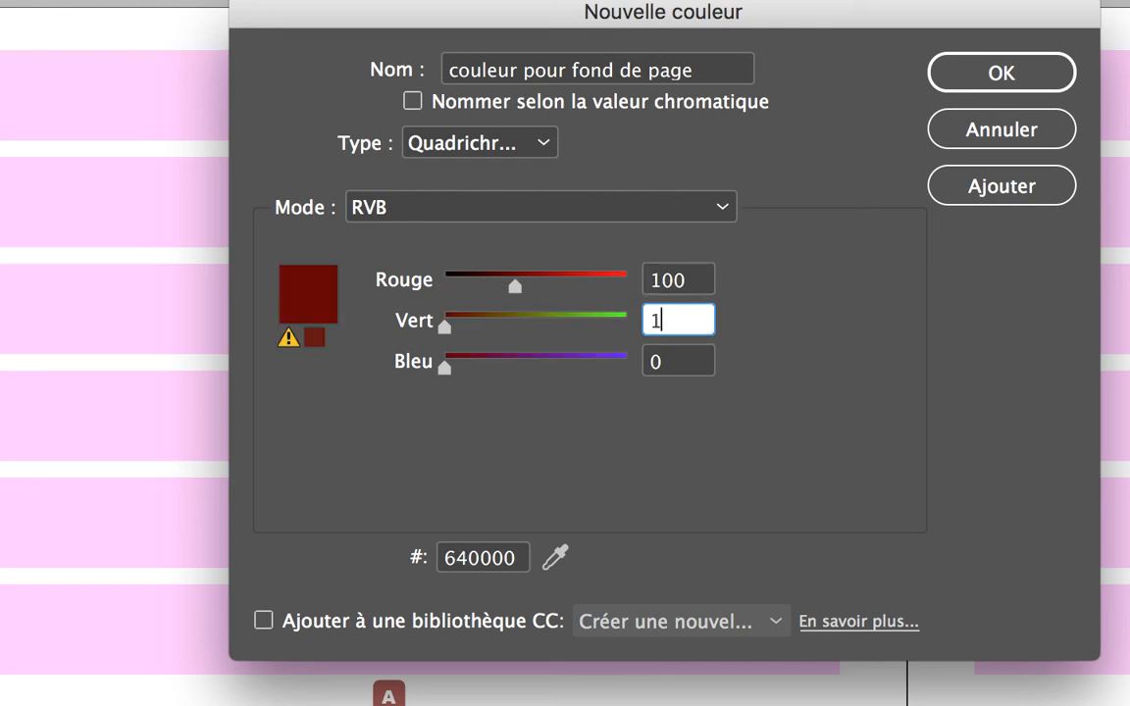
key("Tab")
type("100")
key("Tab")
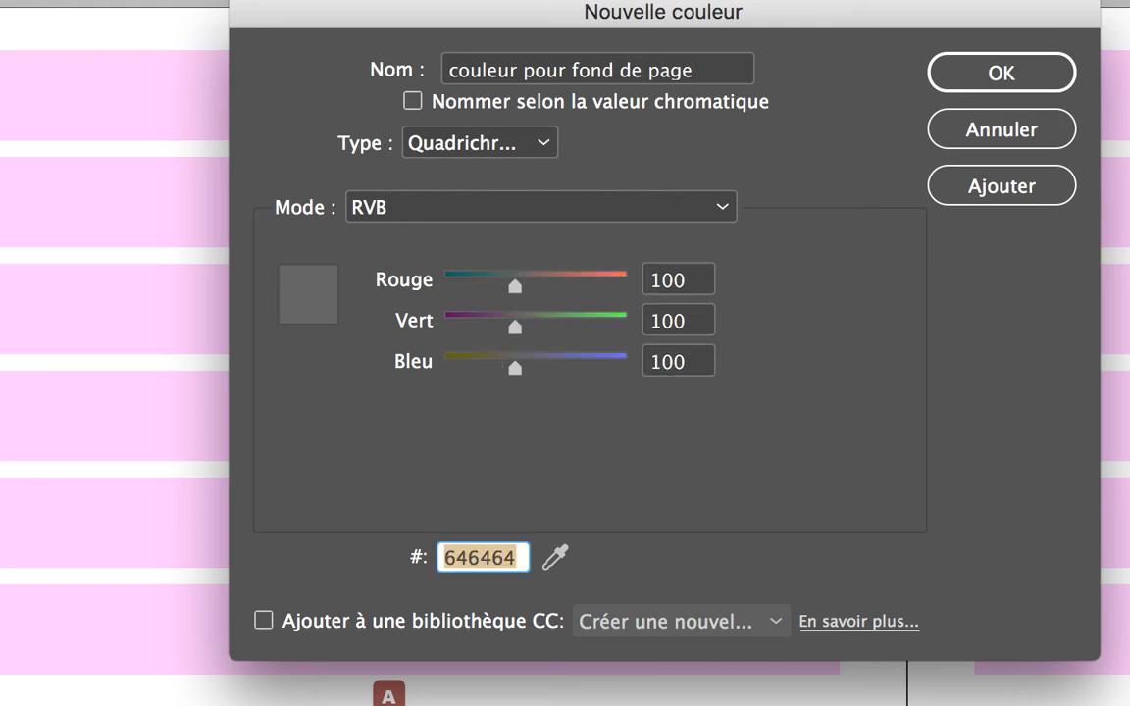